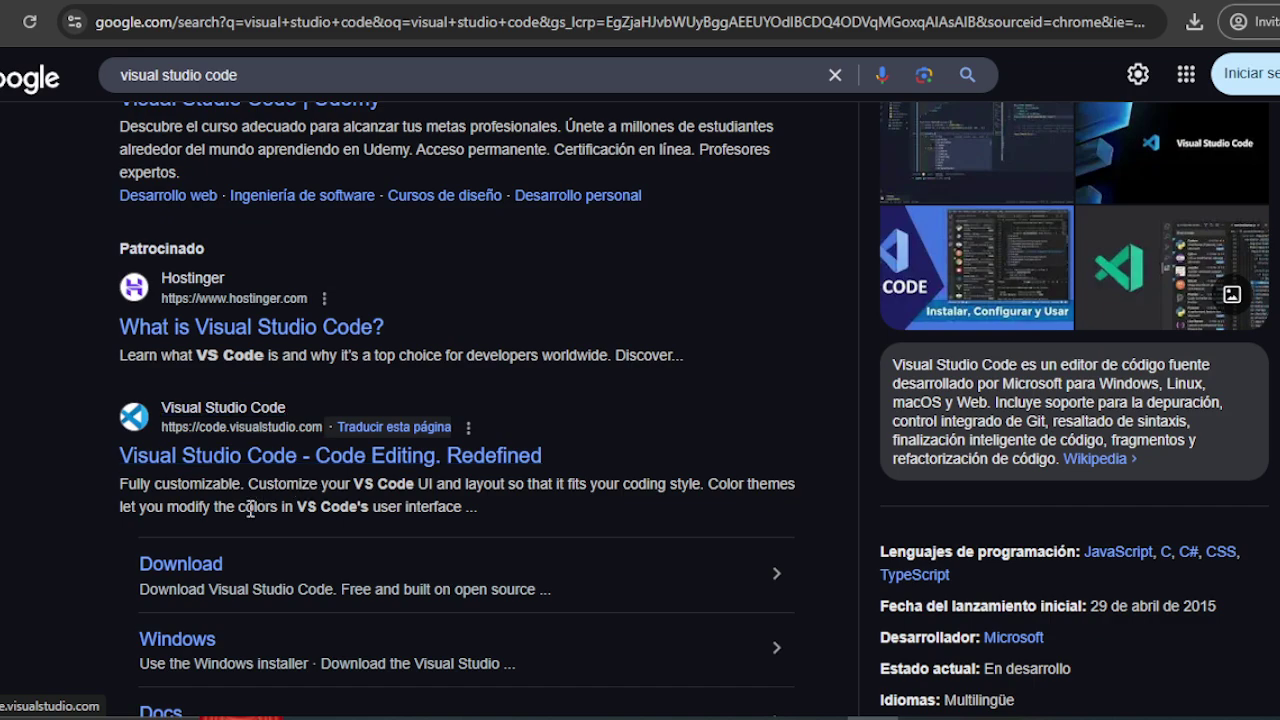
- Download the Visual Studio Code installer for Windows from its setup documentation and save VSCodeUserSetup-x64-1.98.2.exe in Descargas
{"action": "scroll", "coordinate": [220, 566], "scroll_direction": "down", "scroll_amount": 3}
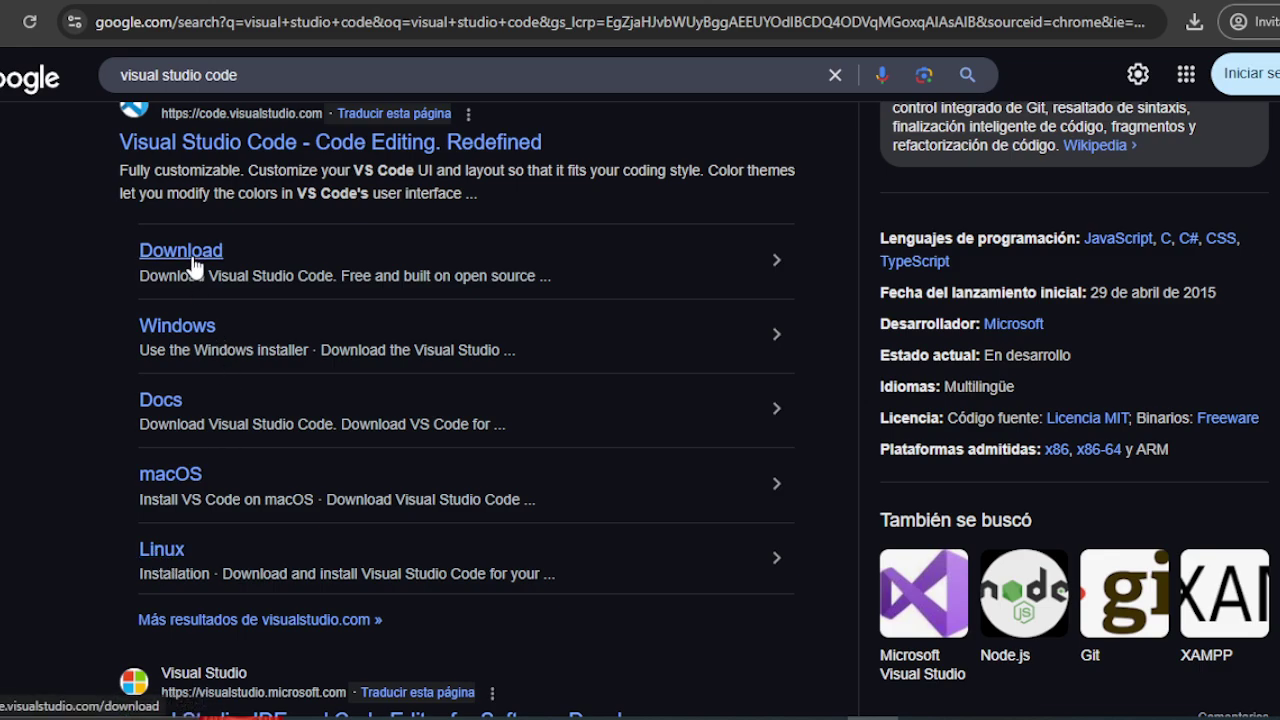
{"action": "left_click", "coordinate": [163, 338]}
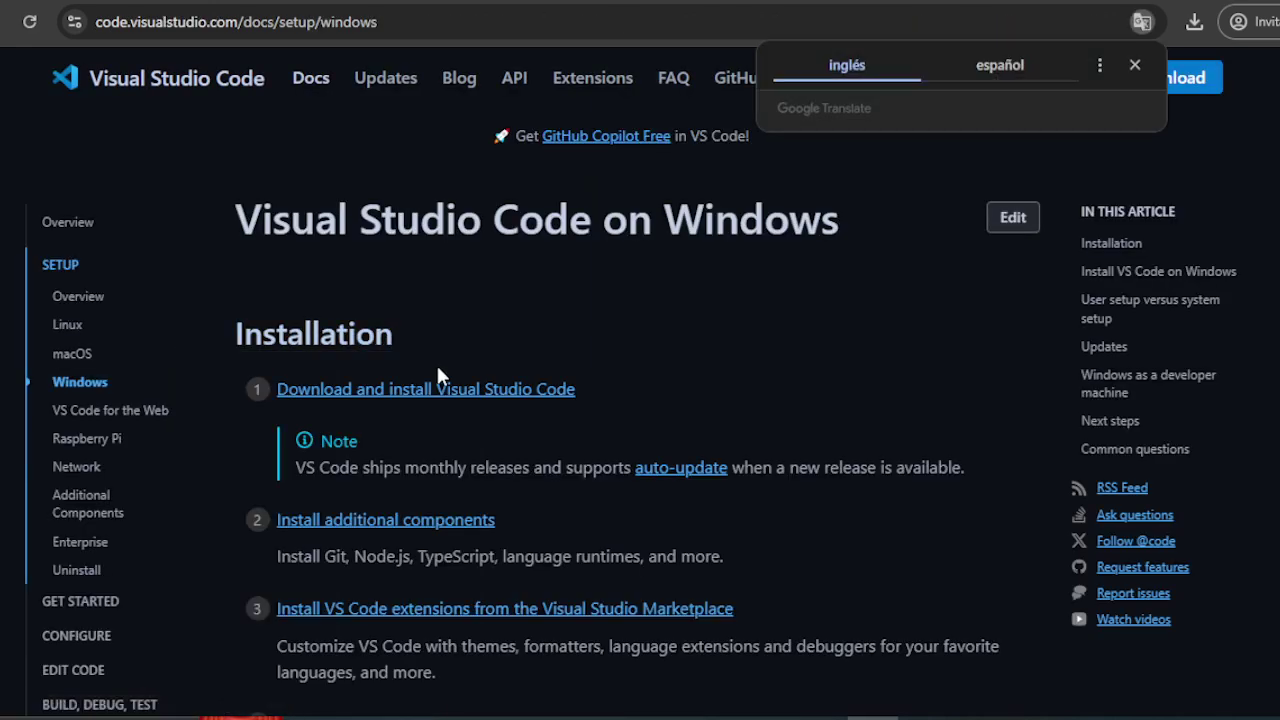
{"action": "left_click", "coordinate": [385, 392]}
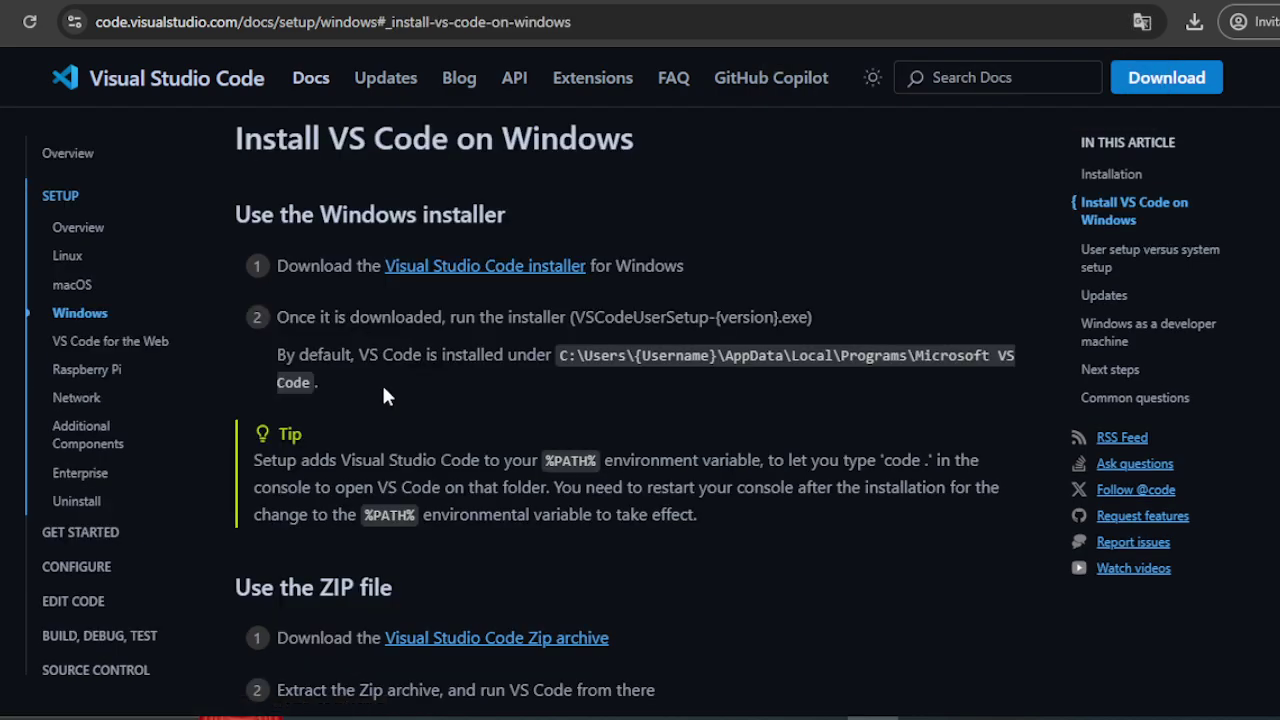
{"action": "left_click", "coordinate": [473, 265]}
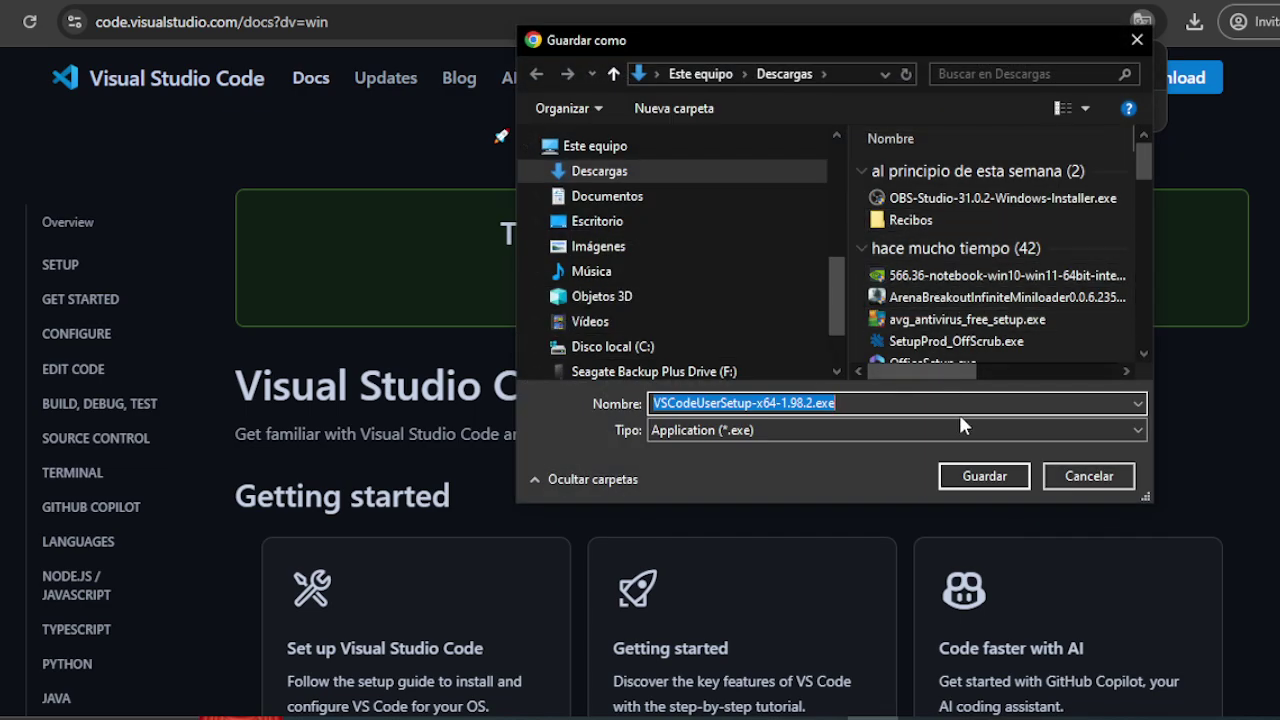
{"action": "left_click", "coordinate": [984, 477]}
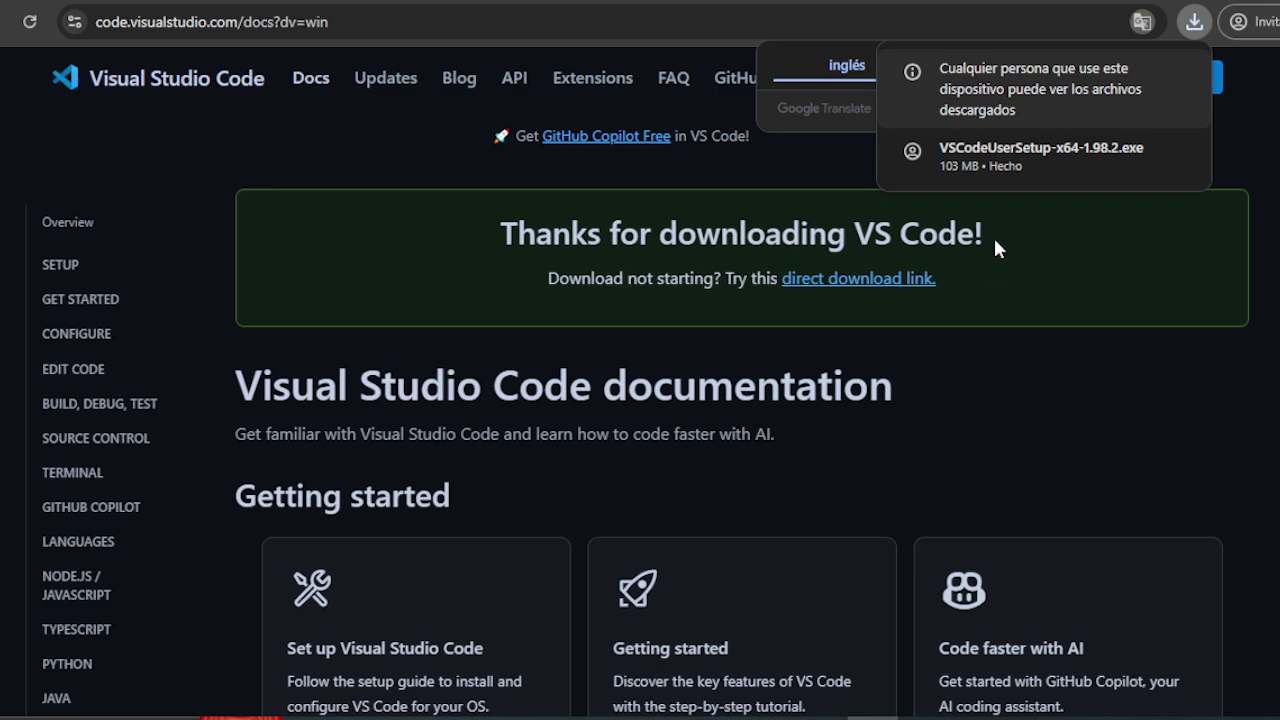
- Run the downloaded installer, accept the licence agreement, keep the default additional tasks and start the installation
{"action": "left_click", "coordinate": [994, 156]}
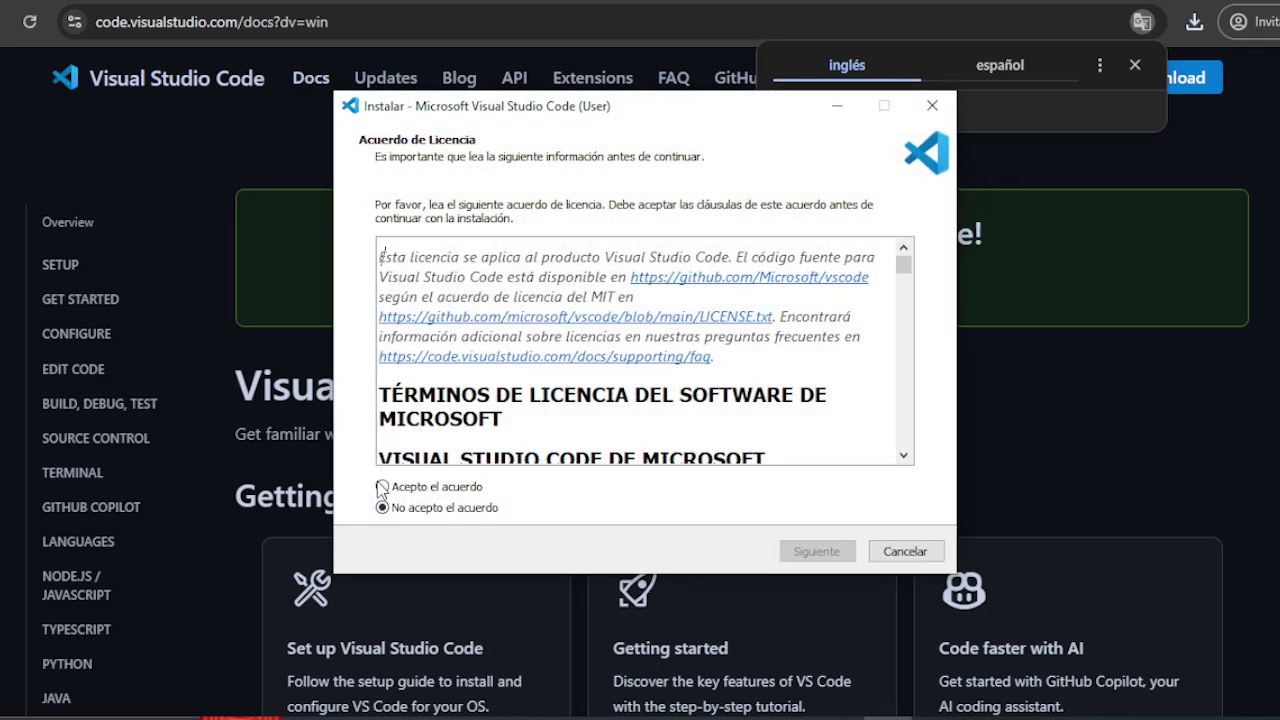
{"action": "left_click", "coordinate": [384, 488]}
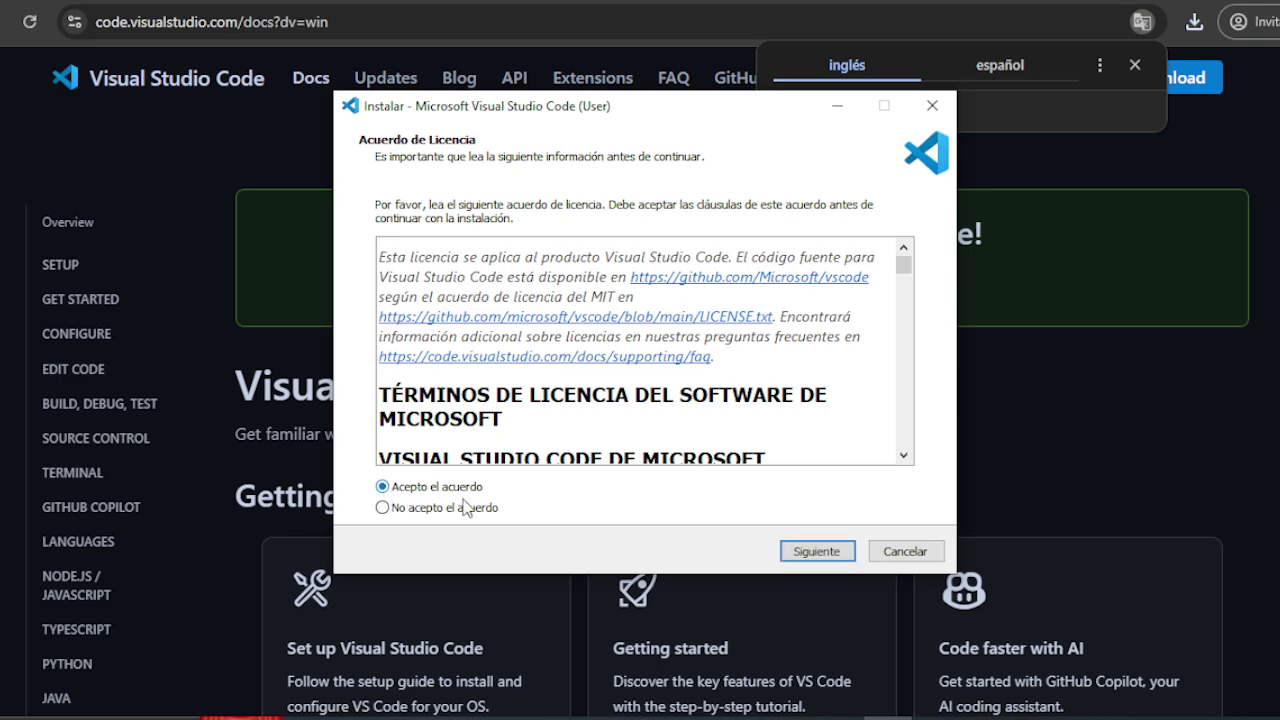
{"action": "left_click", "coordinate": [812, 553]}
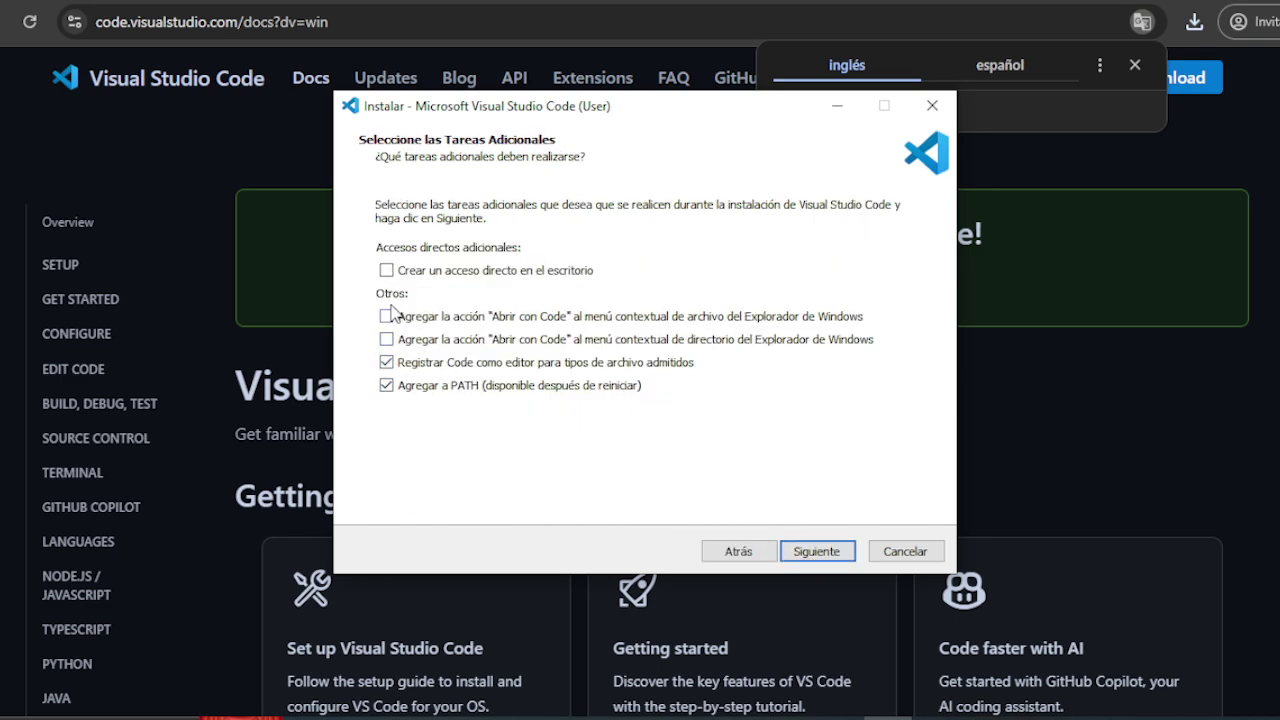
{"action": "left_click", "coordinate": [820, 553]}
{"action": "left_click", "coordinate": [818, 553]}
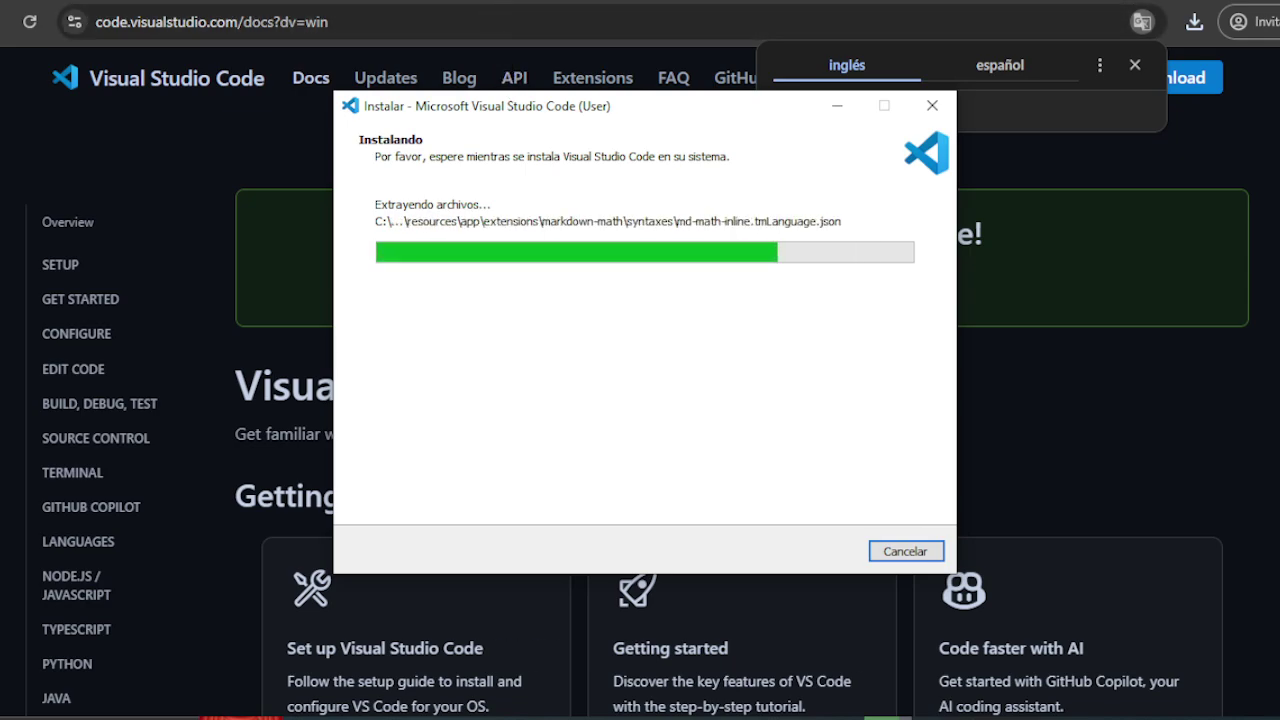
- Search the web for "visual studio" in a new tab and open Microsoft's Visual Studio site from the results
{"action": "left_click", "coordinate": [493, 4]}
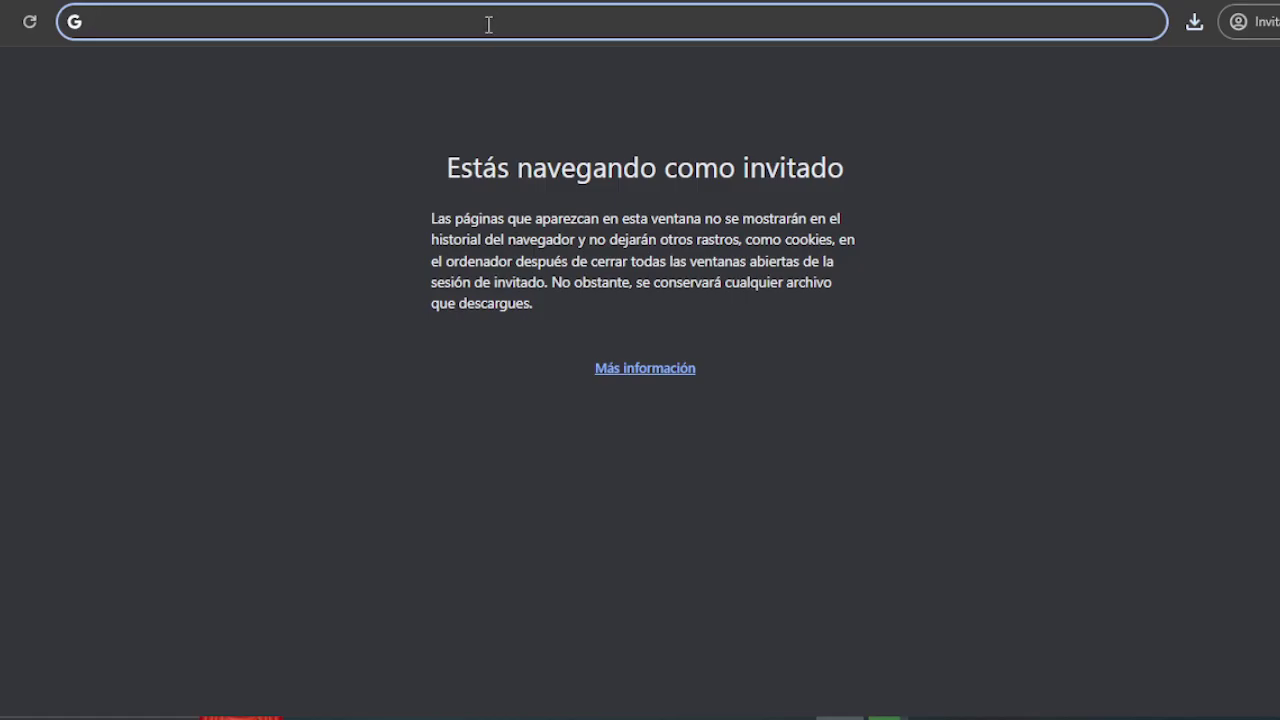
{"action": "type", "text": "visual "}
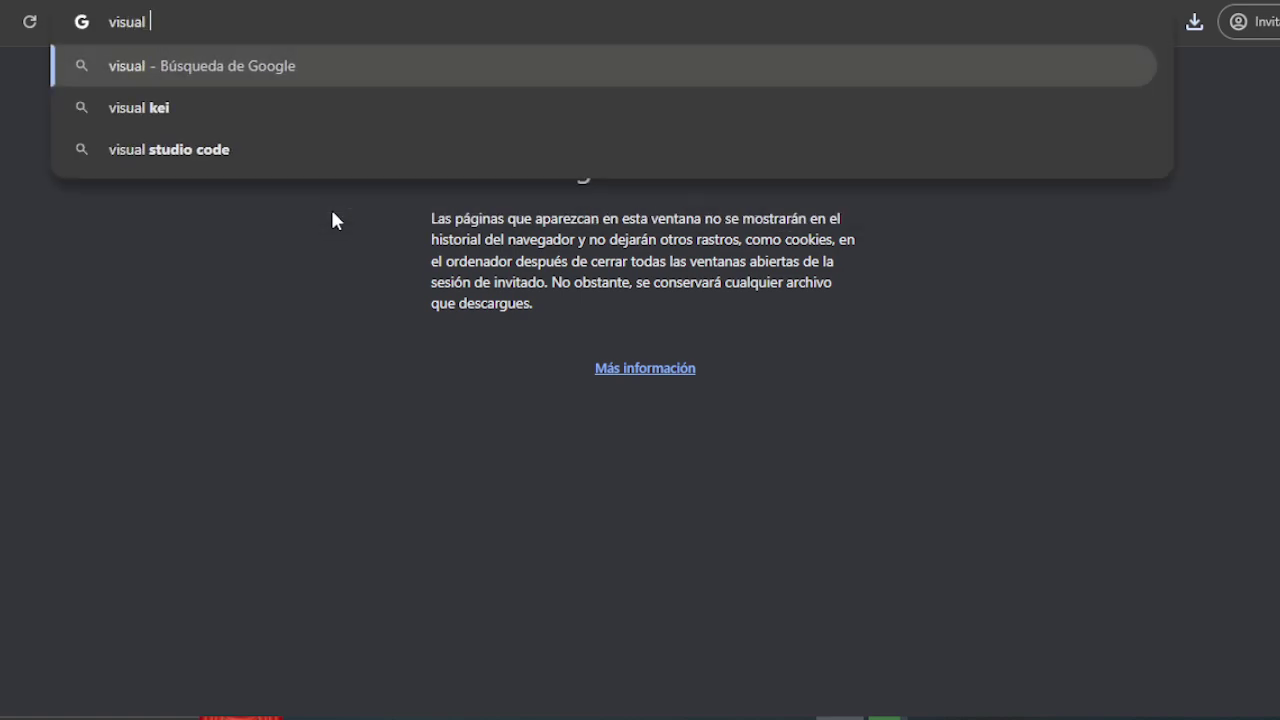
{"action": "type", "text": "studio"}
{"action": "key", "text": "Return"}
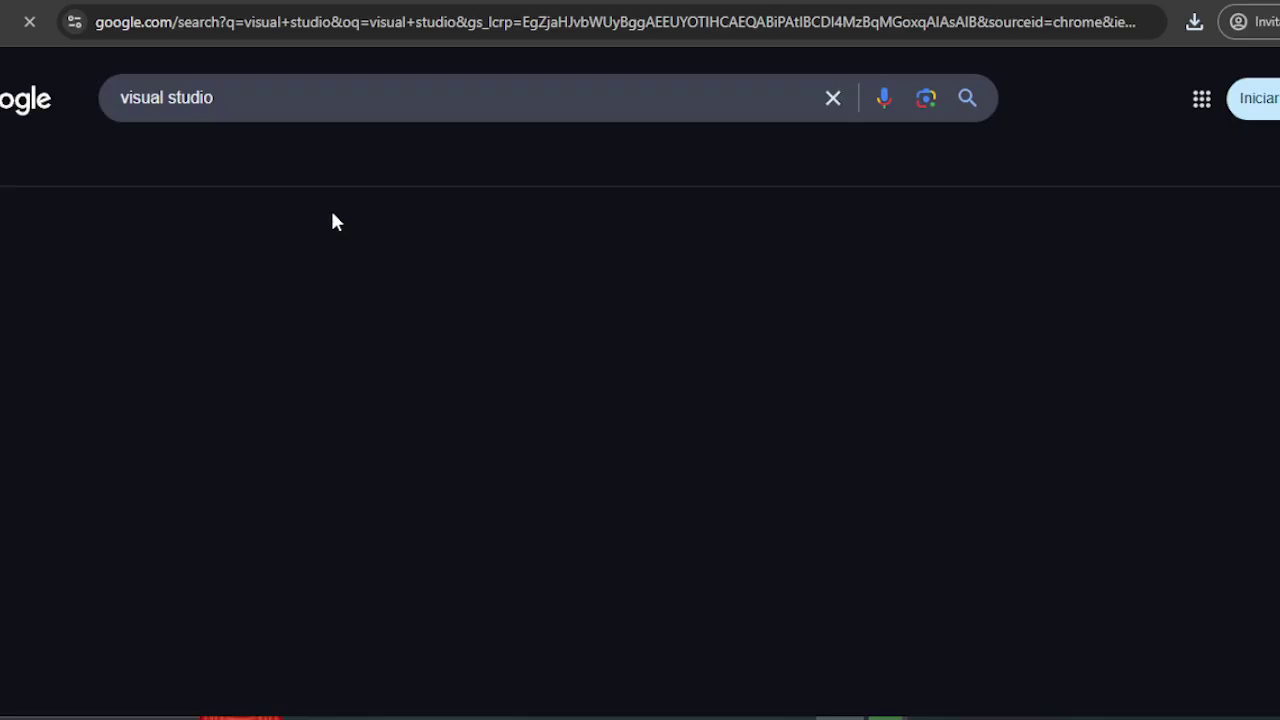
{"action": "scroll", "coordinate": [375, 537], "scroll_direction": "down", "scroll_amount": 1}
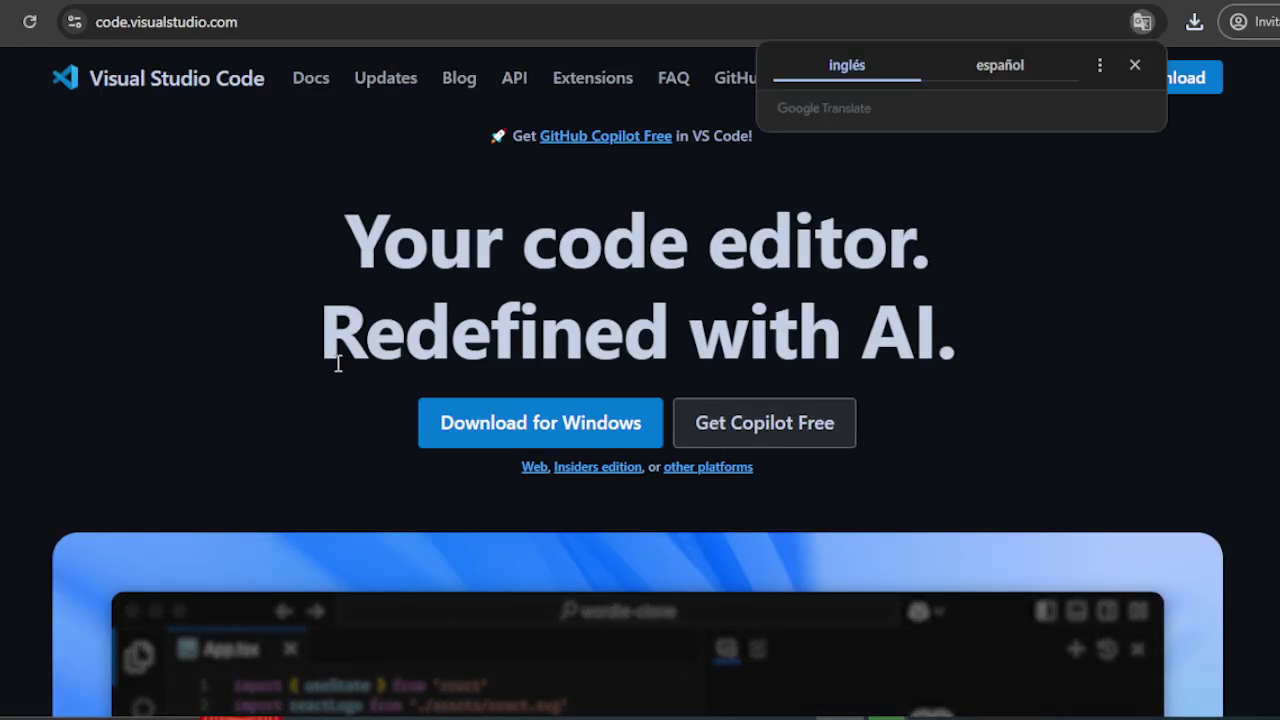
{"action": "key", "text": "alt+Left"}
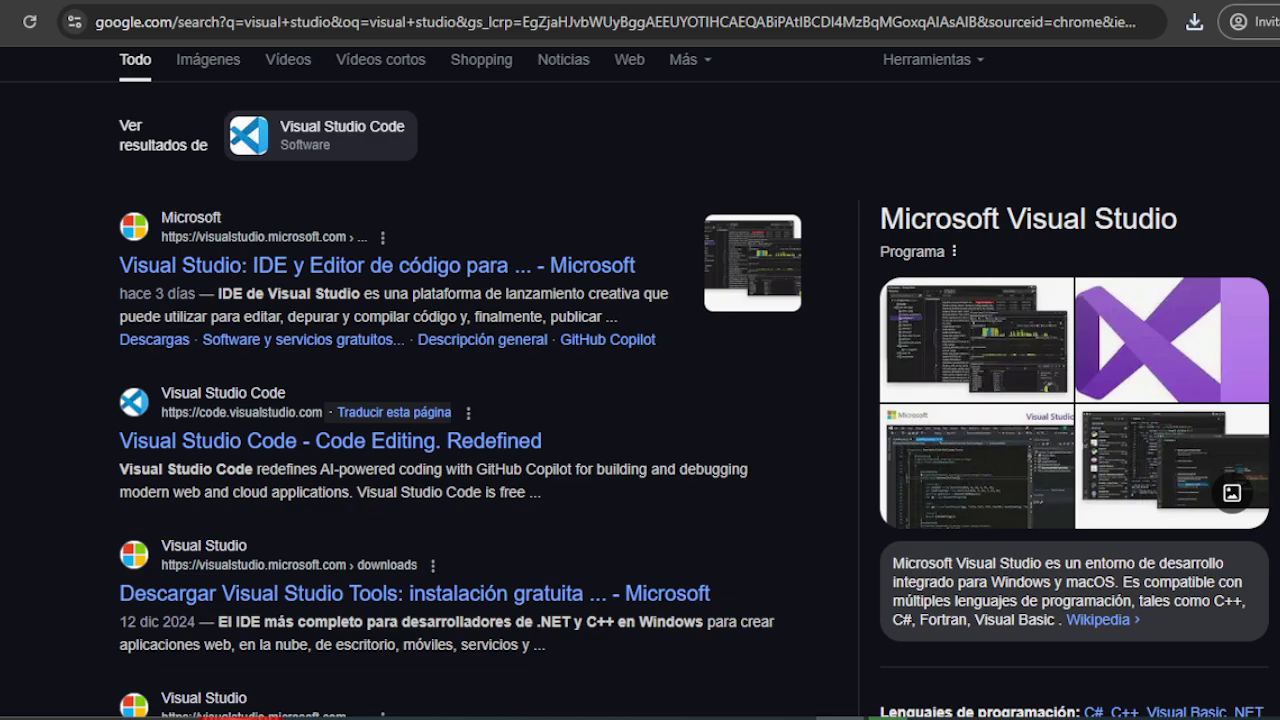
{"action": "scroll", "coordinate": [306, 428], "scroll_direction": "down", "scroll_amount": 2}
{"action": "scroll", "coordinate": [306, 428], "scroll_direction": "down", "scroll_amount": 1}
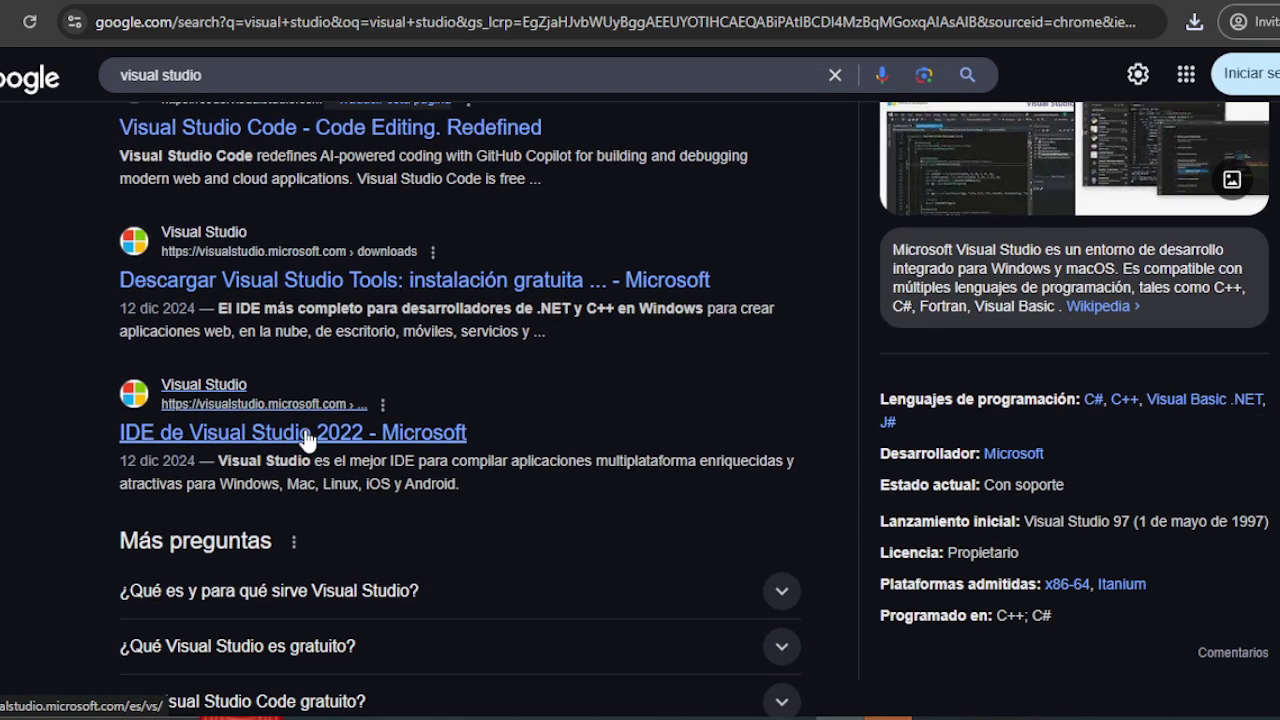
{"action": "scroll", "coordinate": [306, 440], "scroll_direction": "up", "scroll_amount": 3}
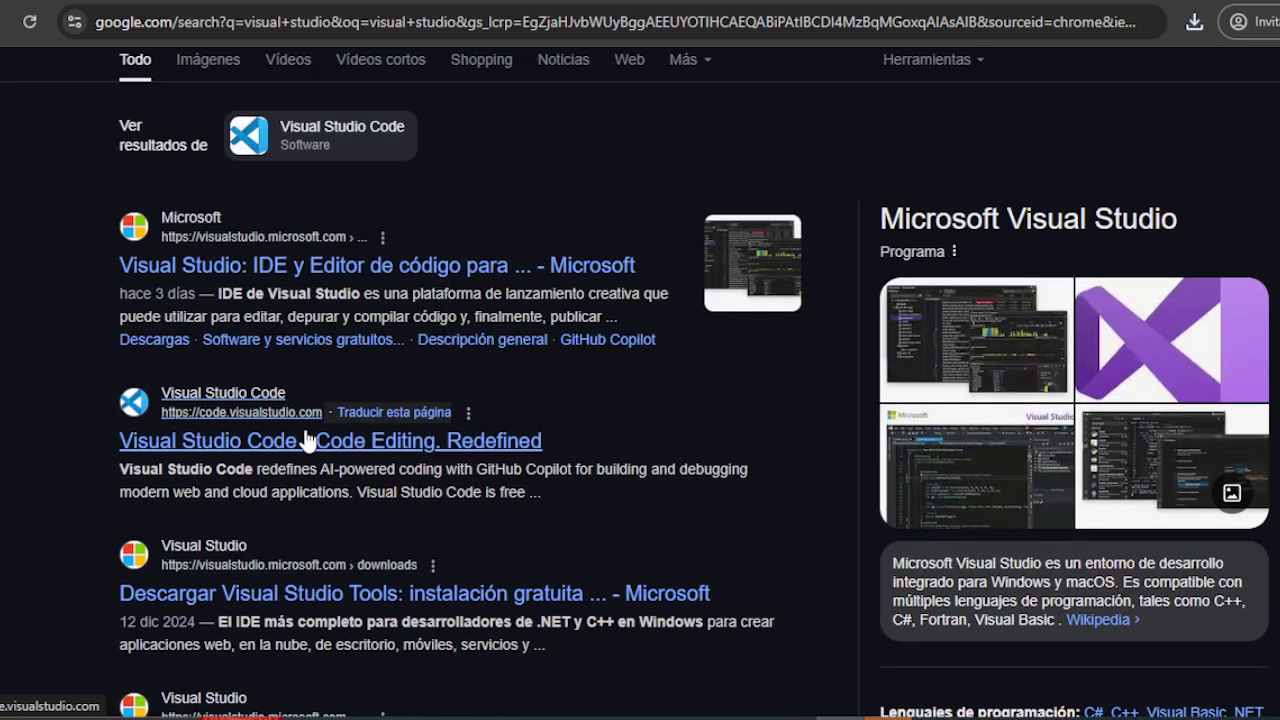
{"action": "left_click", "coordinate": [232, 268]}
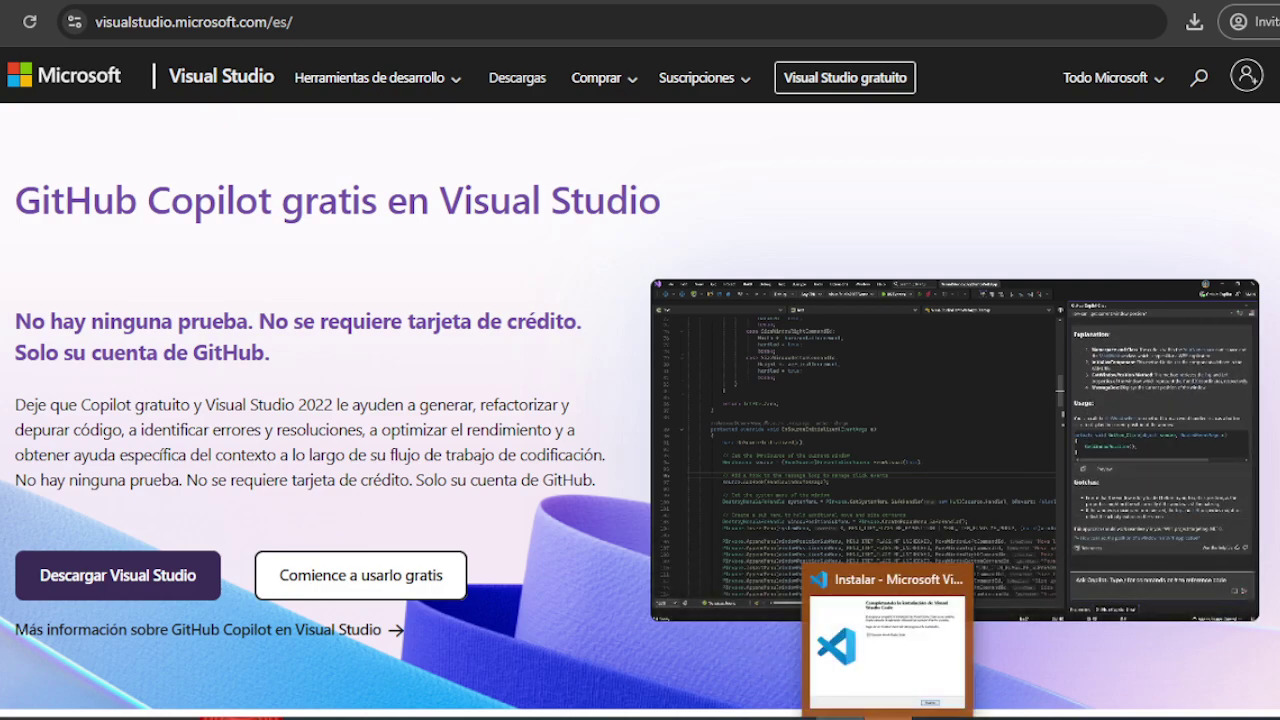
- Finish the Visual Studio Code setup with the option to run the program enabled, and maximize the editor window
{"action": "left_click", "coordinate": [941, 552]}
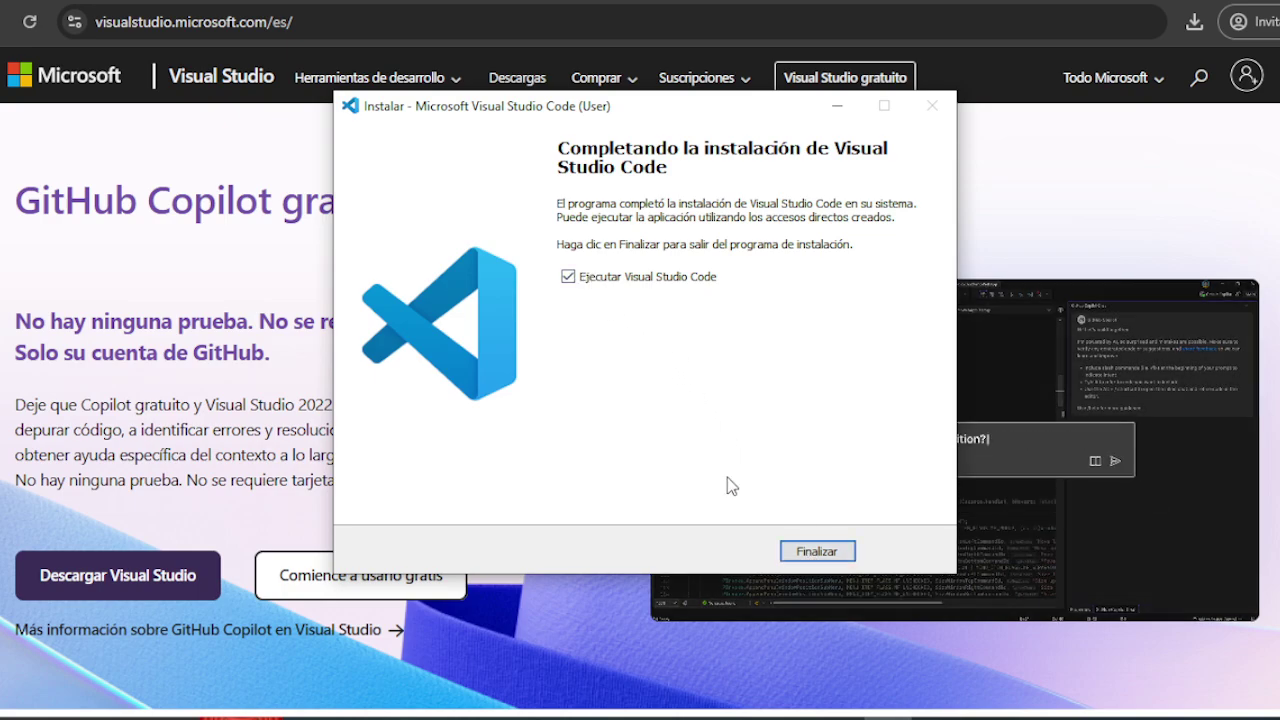
{"action": "left_click", "coordinate": [811, 548]}
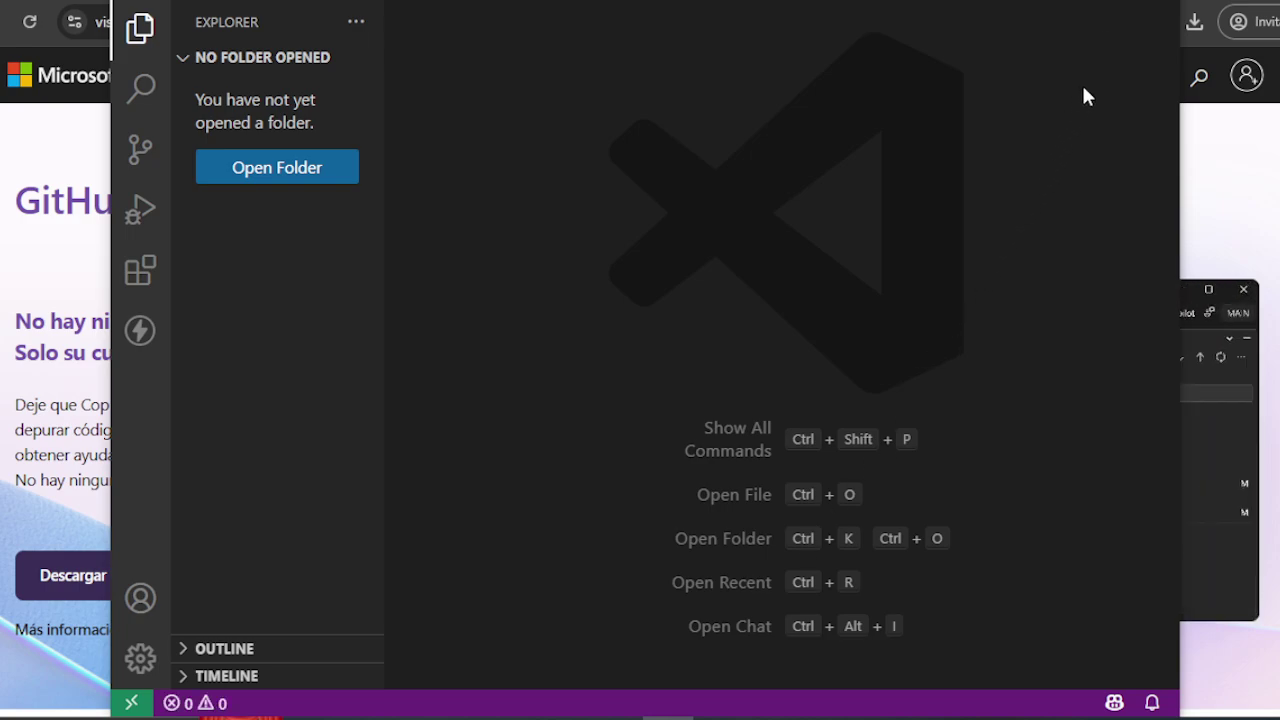
{"action": "left_click", "coordinate": [1092, 0]}
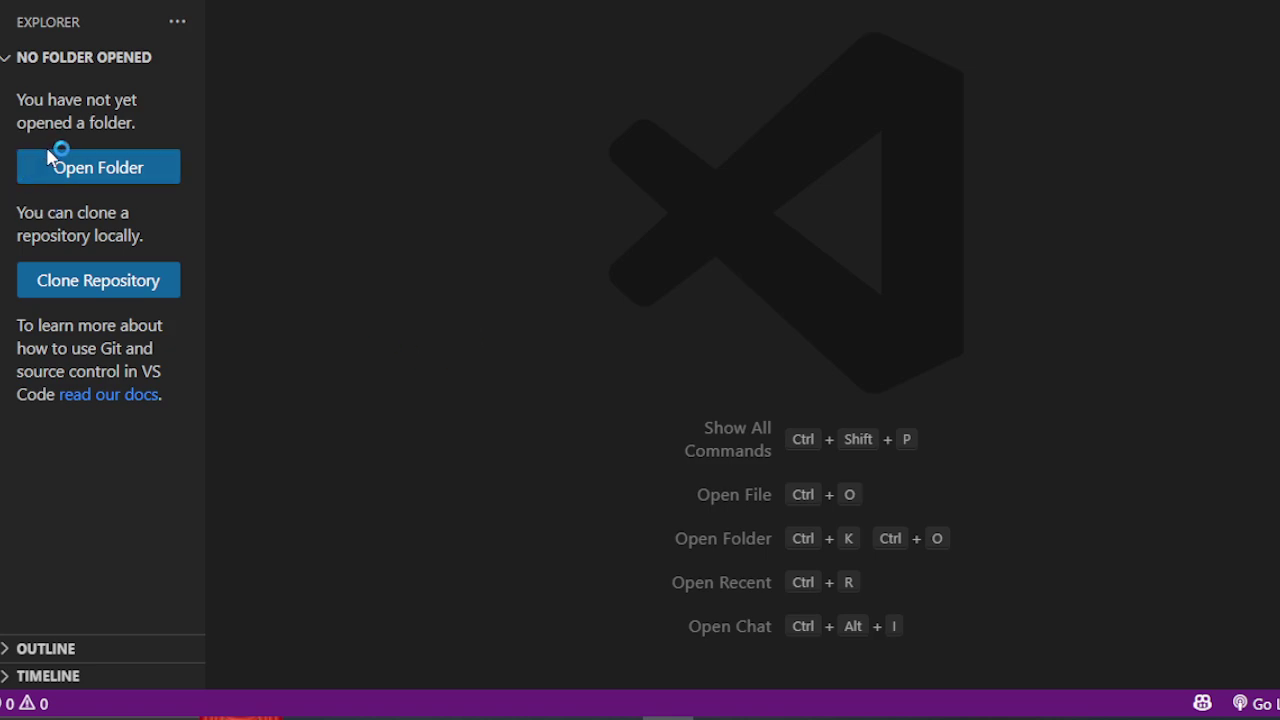
{"action": "left_click", "coordinate": [85, 172]}
- Switch the editor's color theme to Light+ (Default Light+)
{"action": "left_click", "coordinate": [0, 662]}
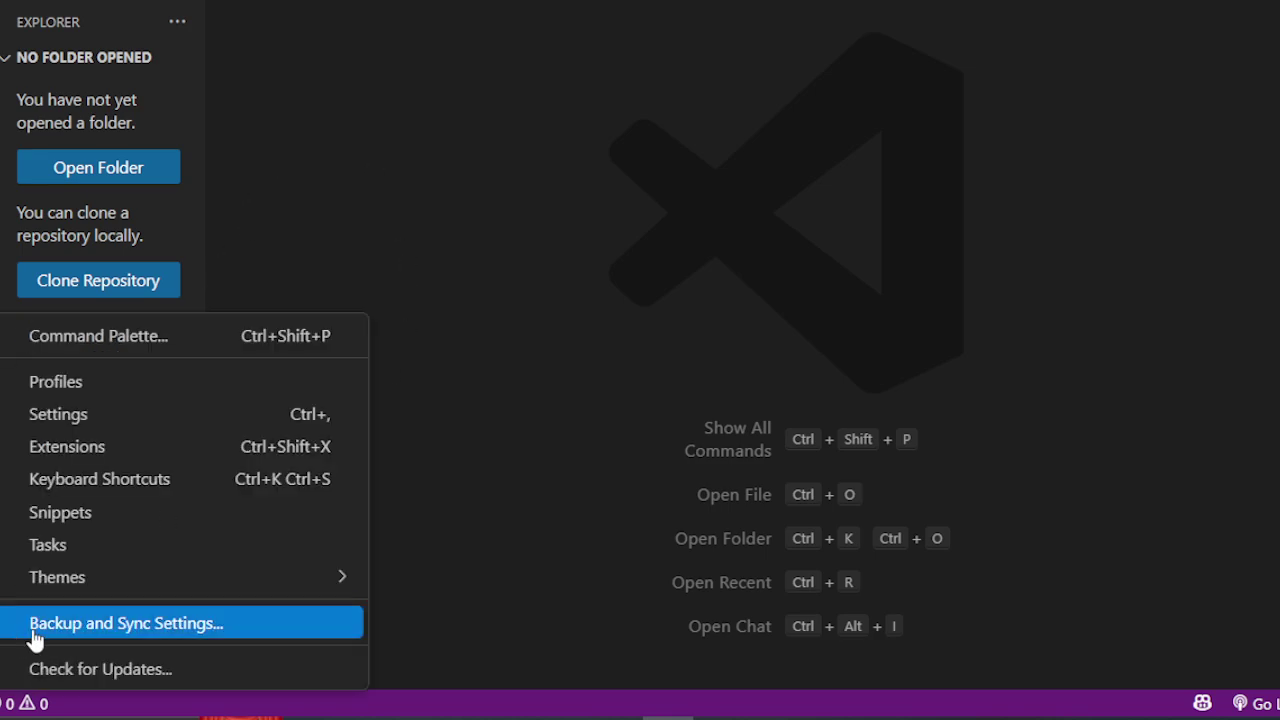
{"action": "mouse_move", "coordinate": [88, 583]}
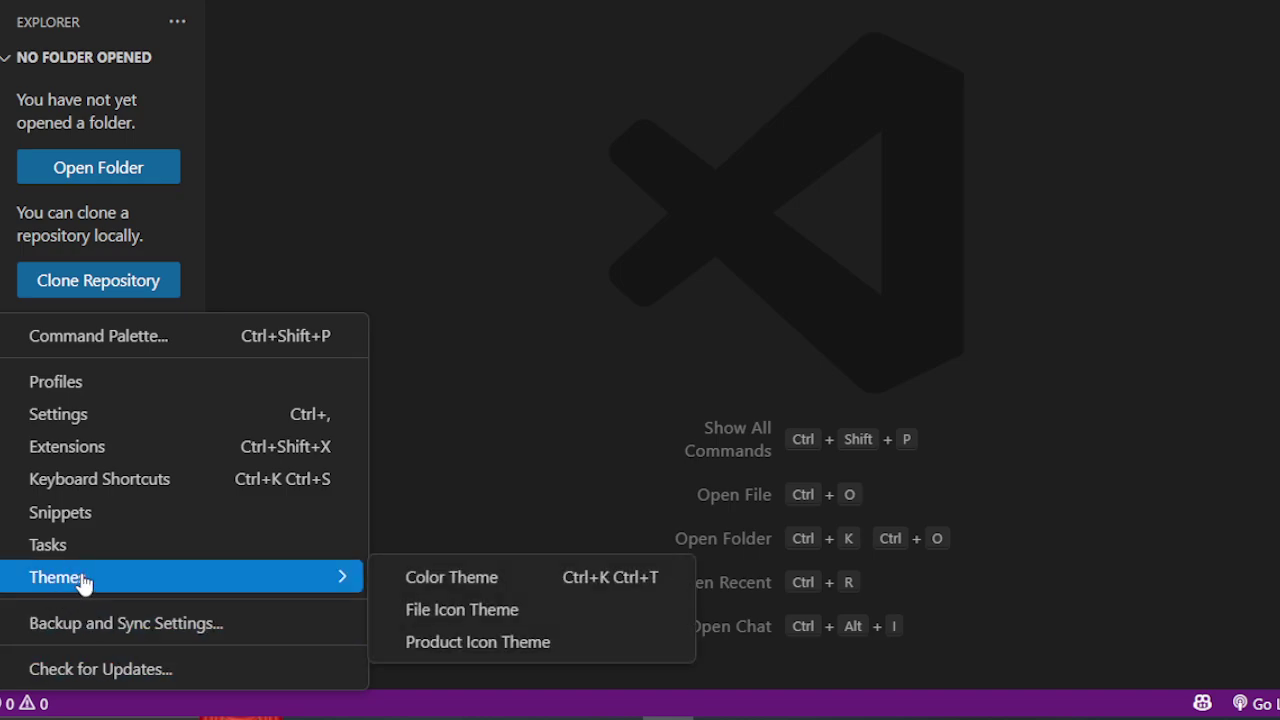
{"action": "left_click", "coordinate": [471, 580]}
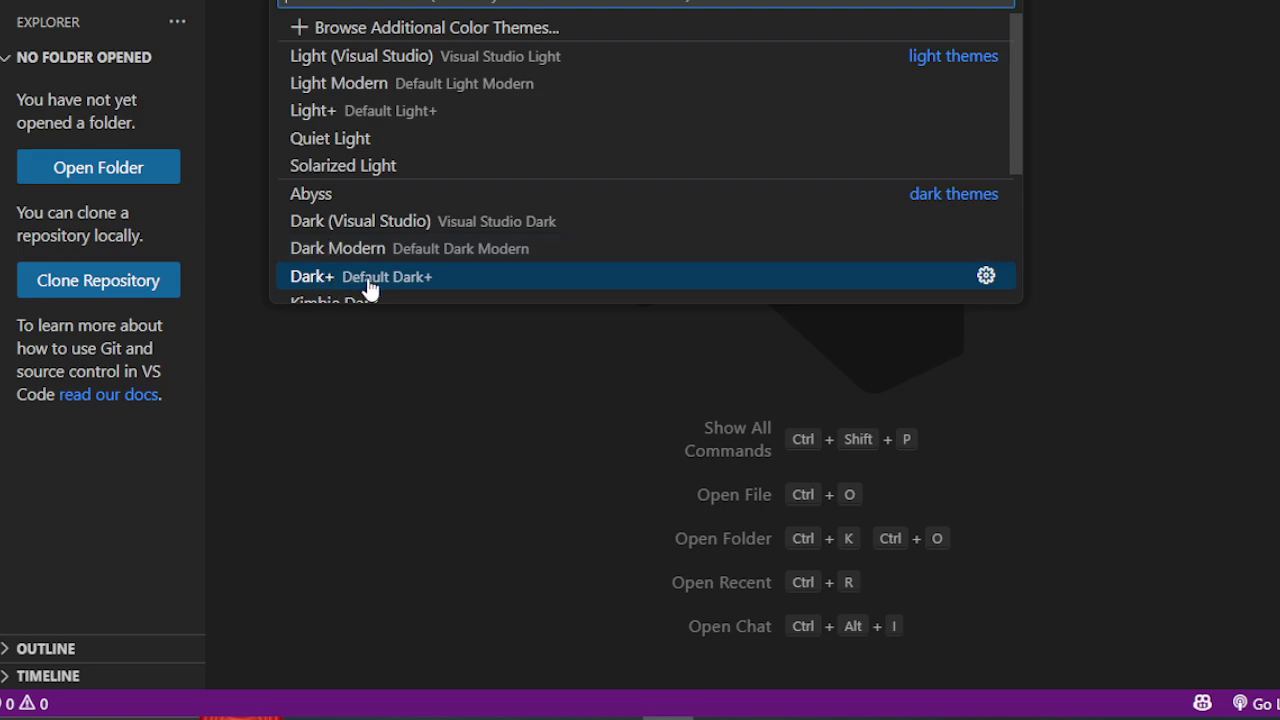
{"action": "left_click", "coordinate": [370, 112]}
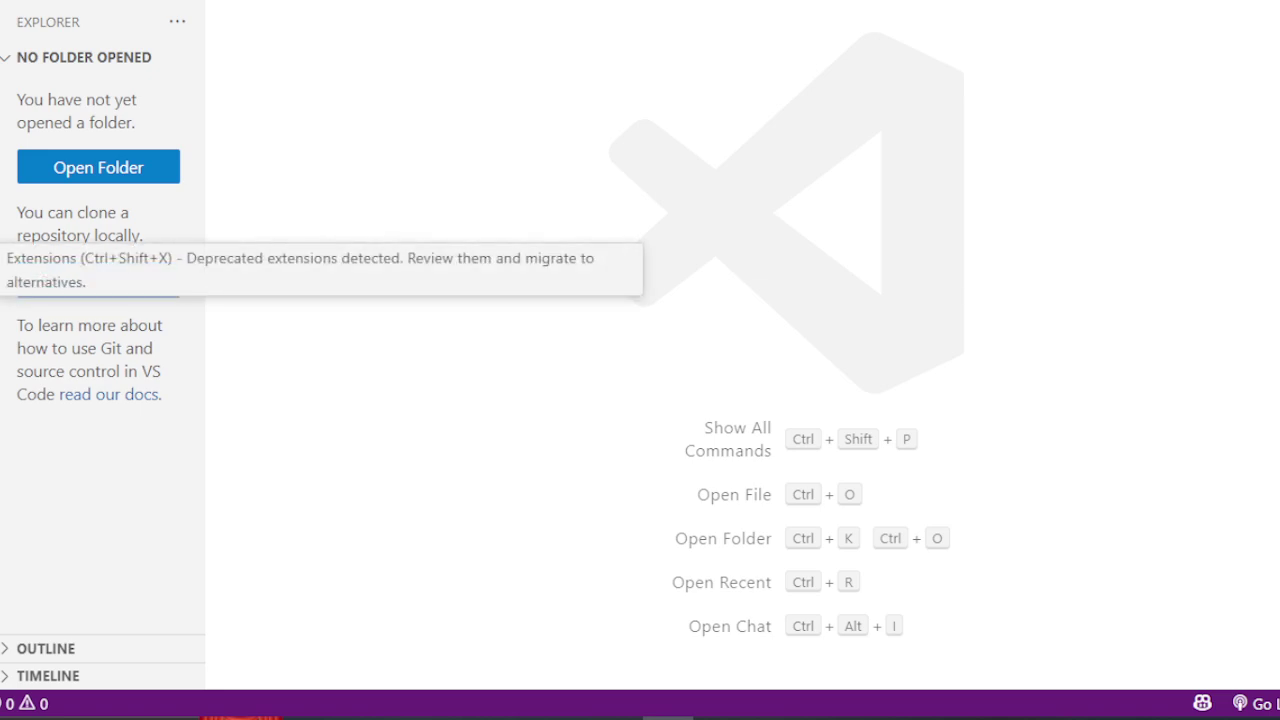
- Search the extensions marketplace for "color themes" and browse the available theme extensions
{"action": "left_click", "coordinate": [0, 269]}
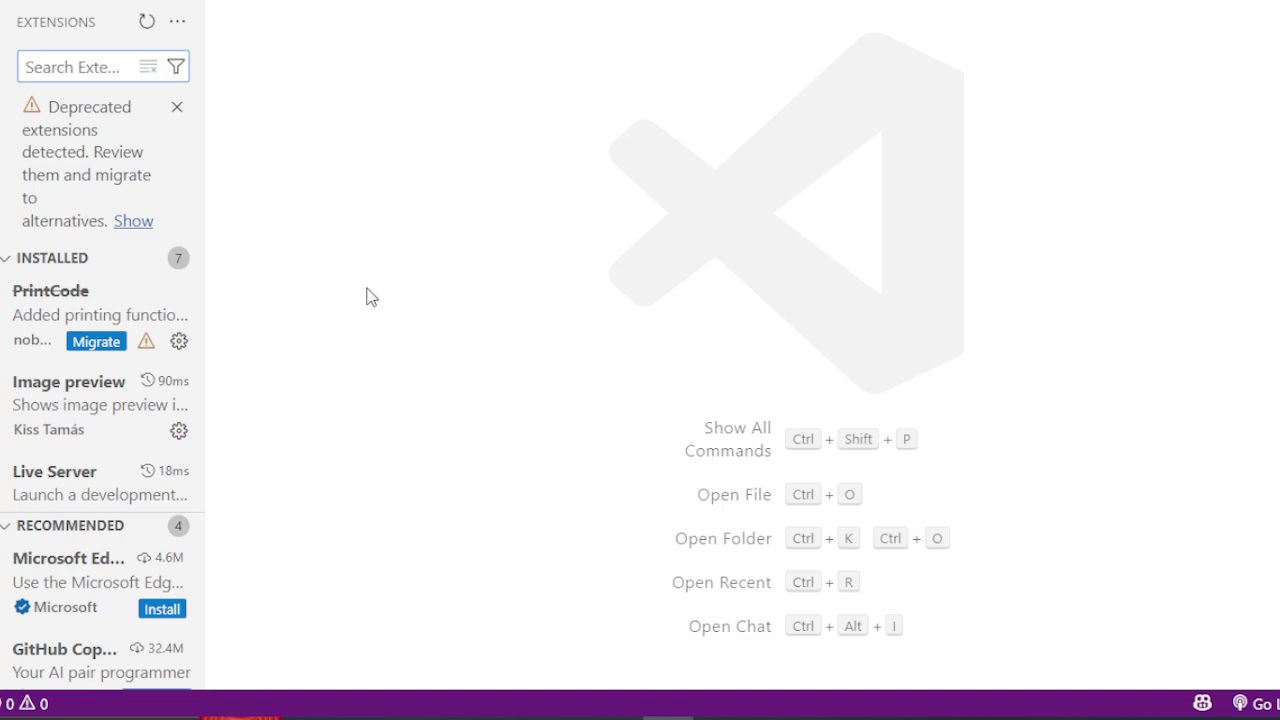
{"action": "type", "text": "color th"}
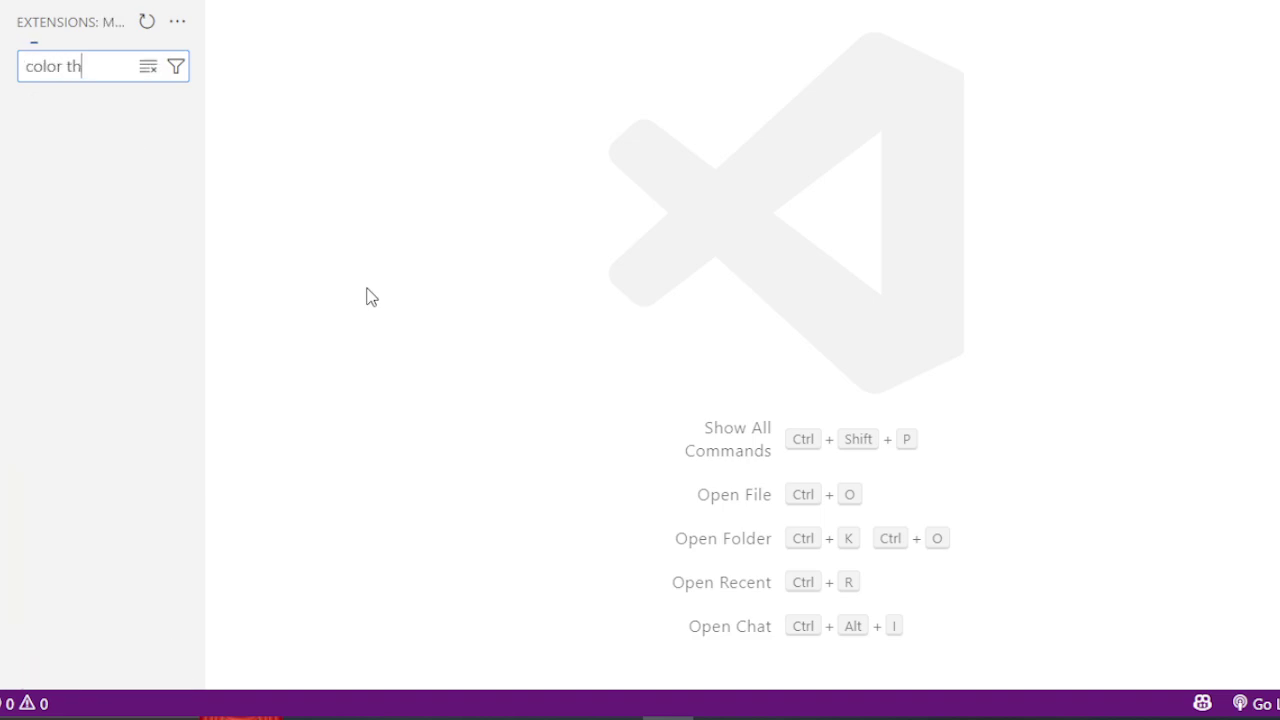
{"action": "type", "text": "emes"}
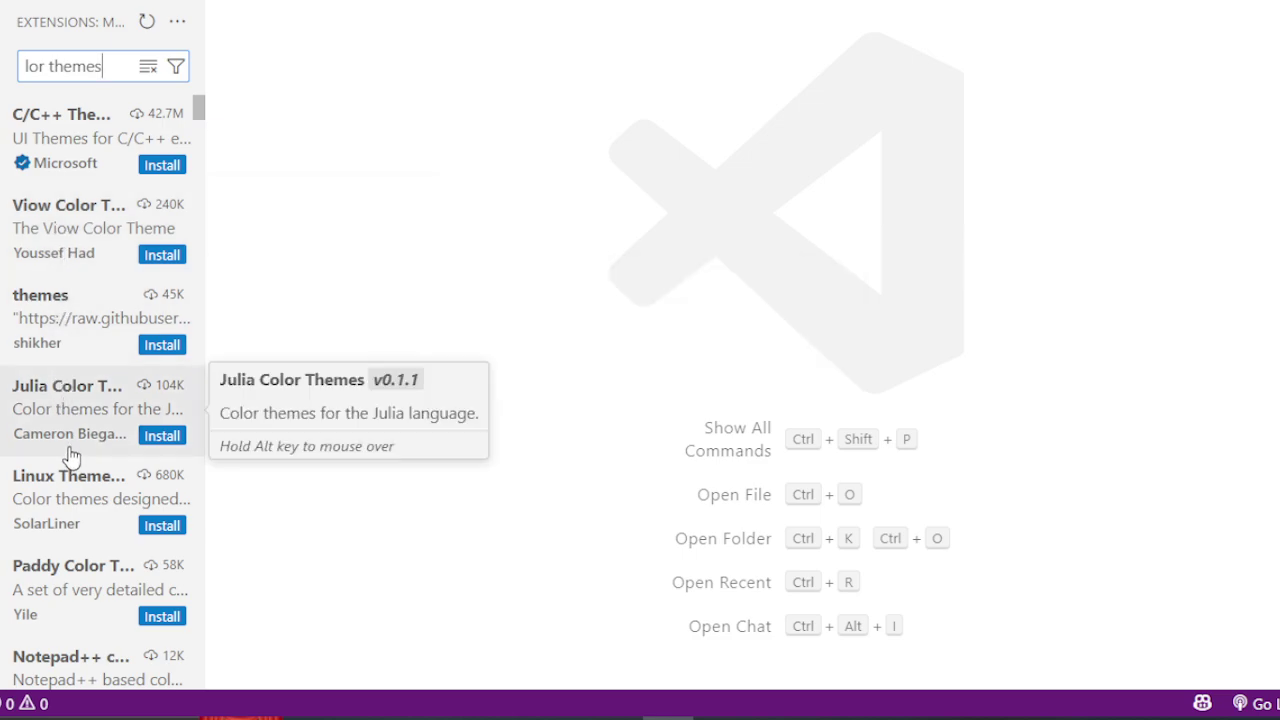
{"action": "scroll", "coordinate": [73, 563], "scroll_direction": "down", "scroll_amount": 5}
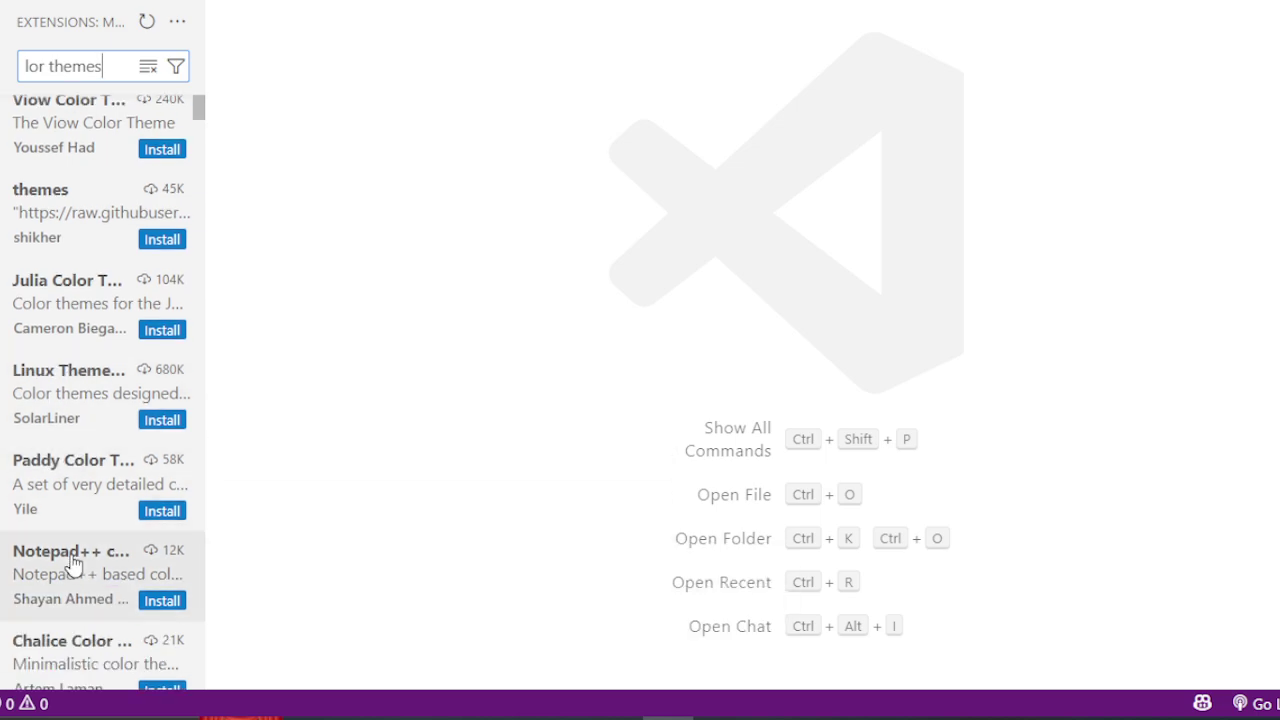
{"action": "scroll", "coordinate": [75, 563], "scroll_direction": "down", "scroll_amount": 3}
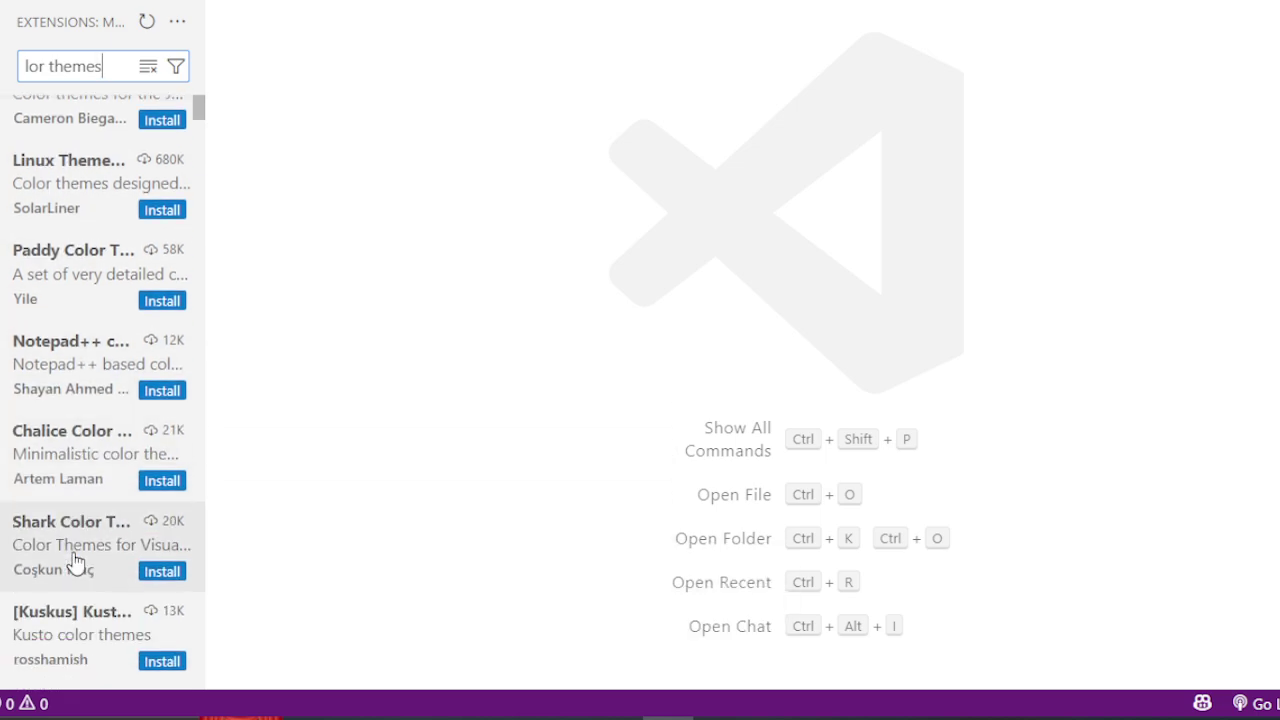
- Change the editor's color theme to the dark theme Abyss
{"action": "left_click", "coordinate": [5, 655]}
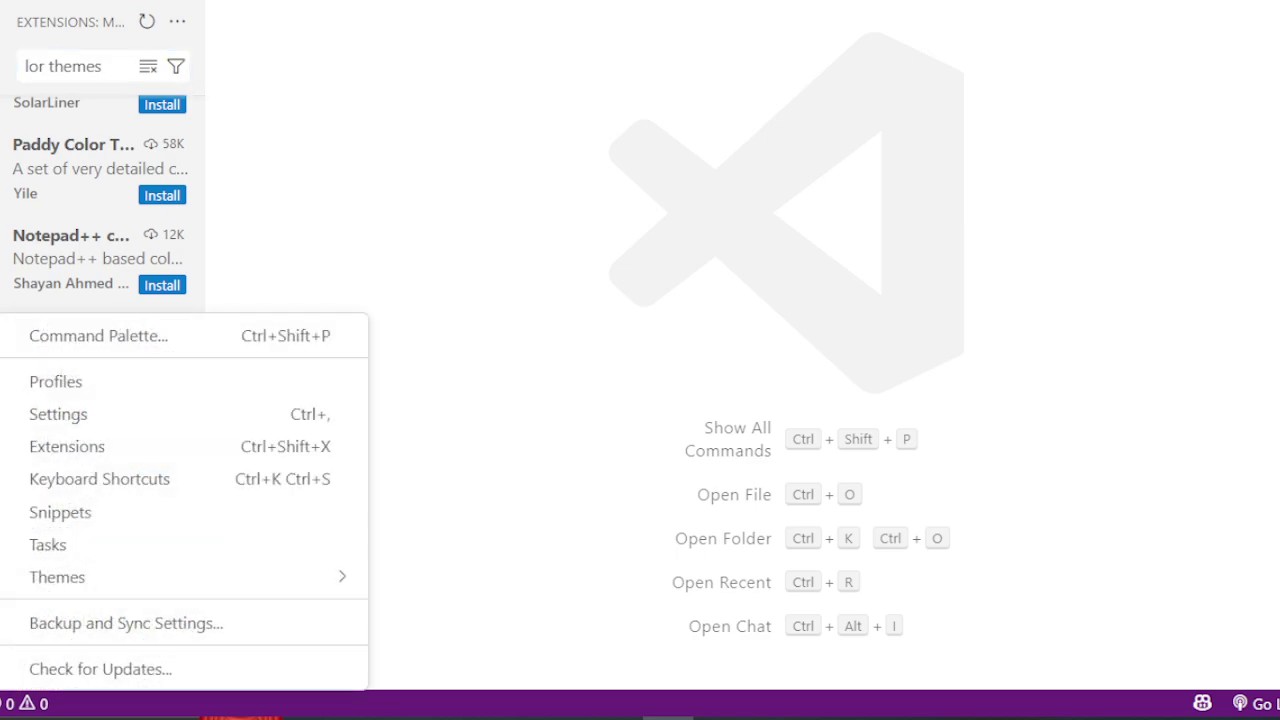
{"action": "mouse_move", "coordinate": [75, 587]}
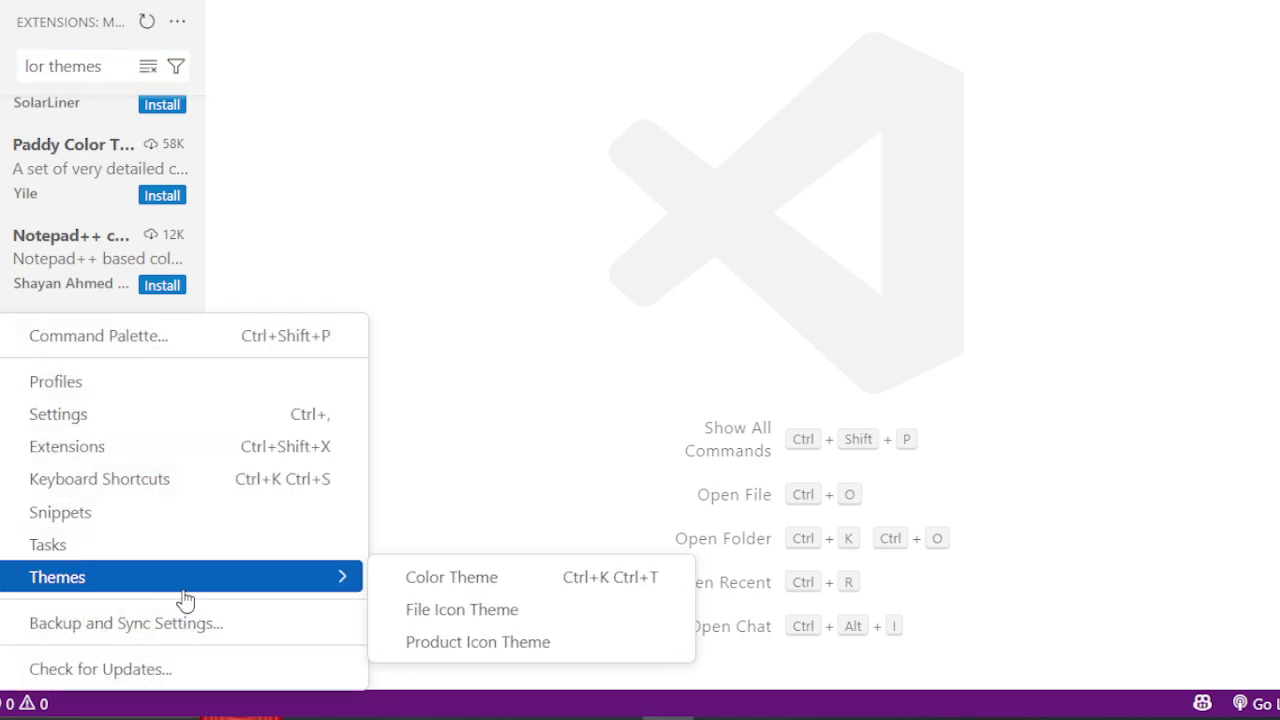
{"action": "left_click", "coordinate": [437, 583]}
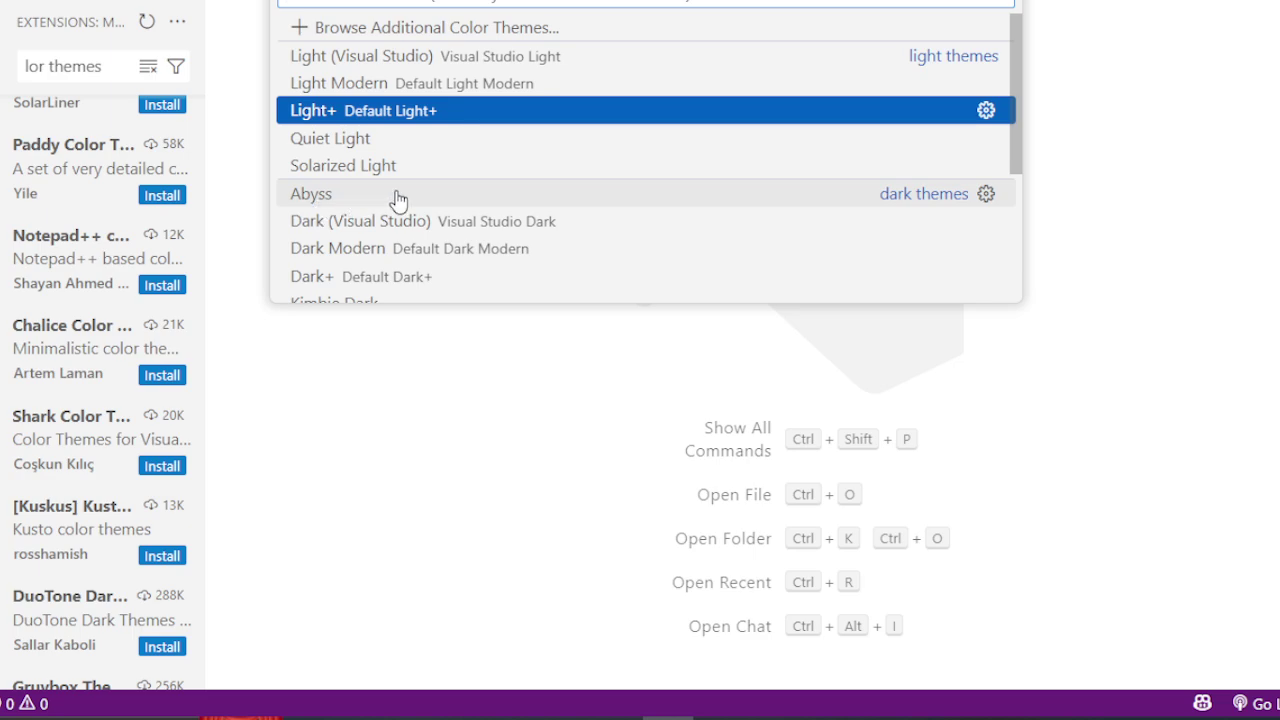
{"action": "left_click", "coordinate": [345, 203]}
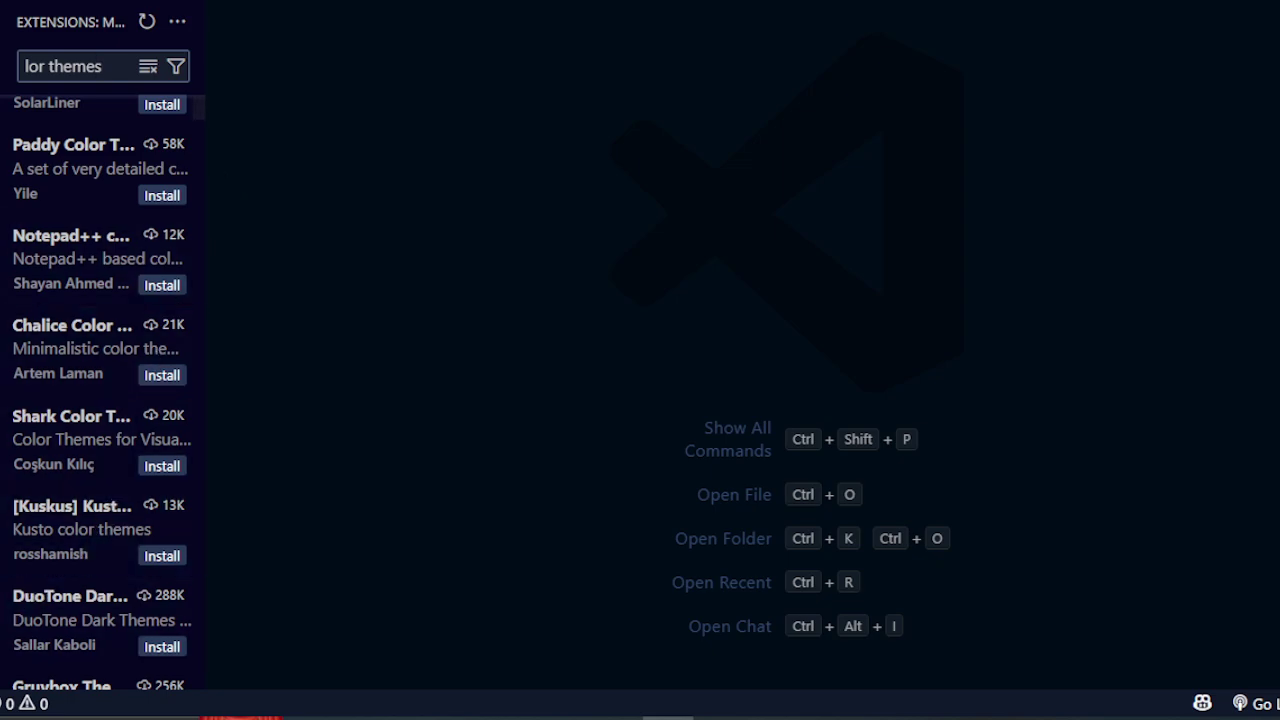
- Change the editor's color theme to the dark theme Monokai
{"action": "left_click", "coordinate": [3, 665]}
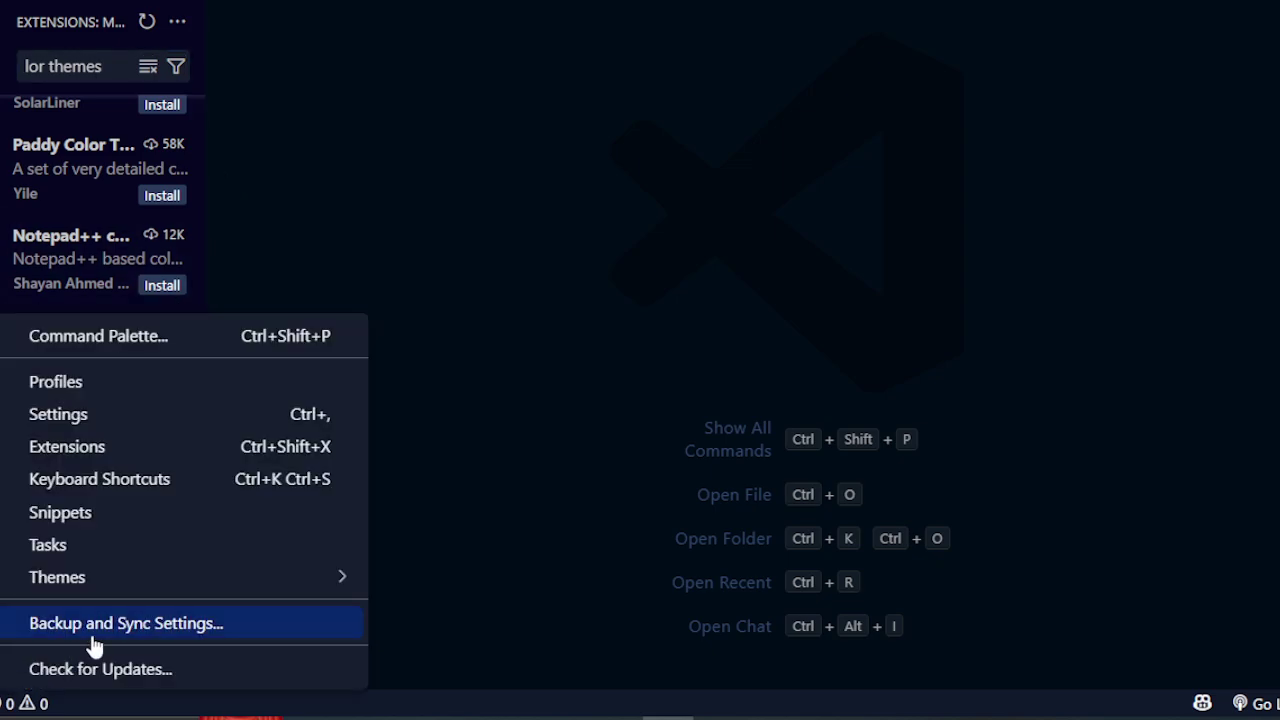
{"action": "mouse_move", "coordinate": [143, 583]}
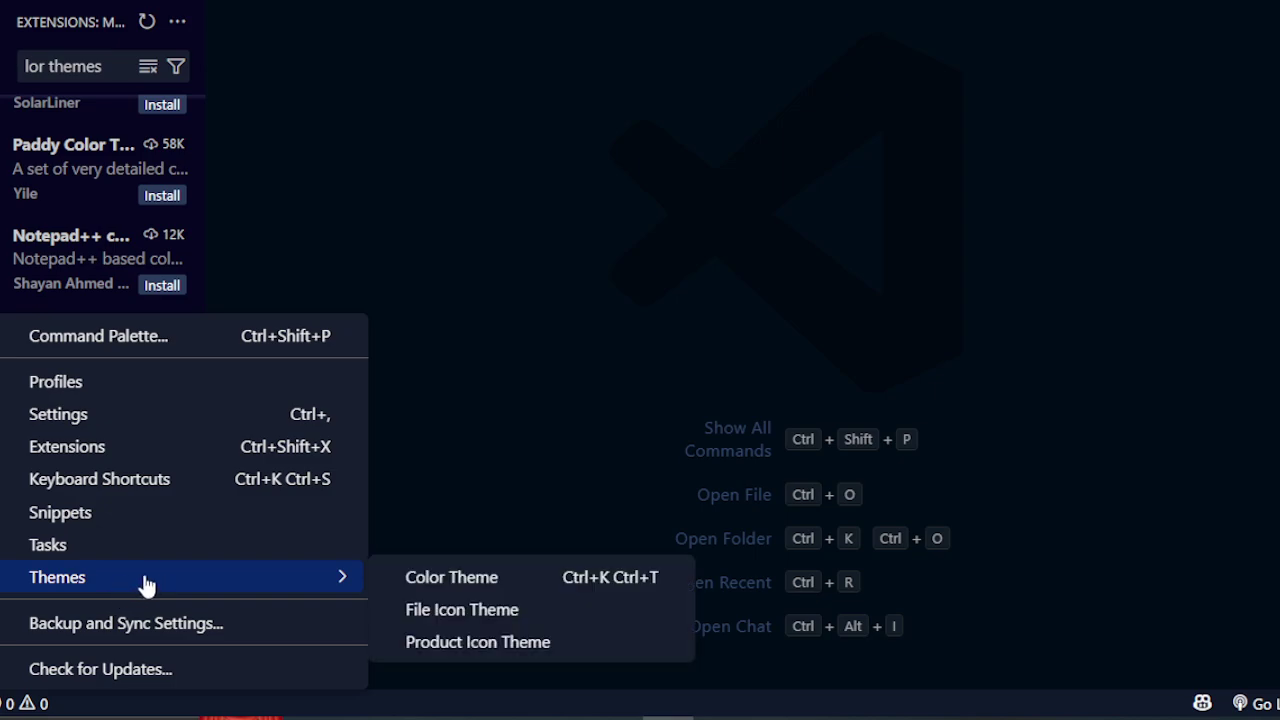
{"action": "left_click", "coordinate": [436, 578]}
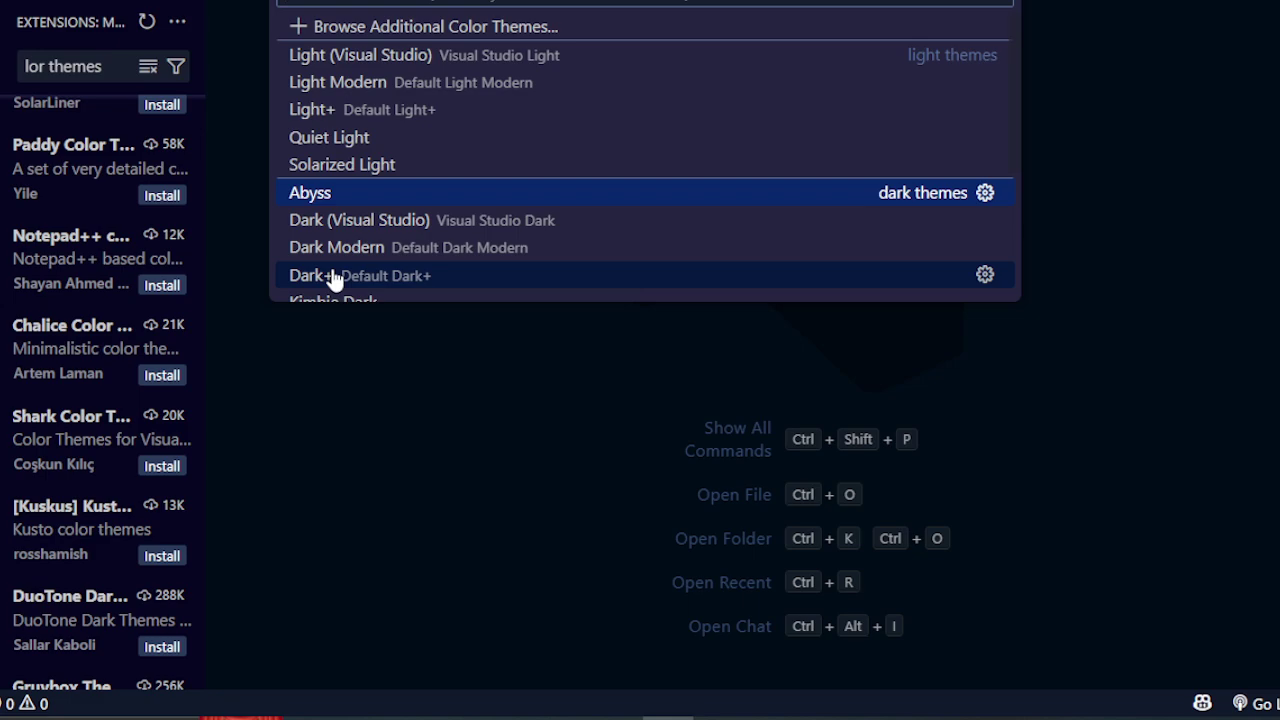
{"action": "scroll", "coordinate": [440, 255], "scroll_direction": "down", "scroll_amount": 2}
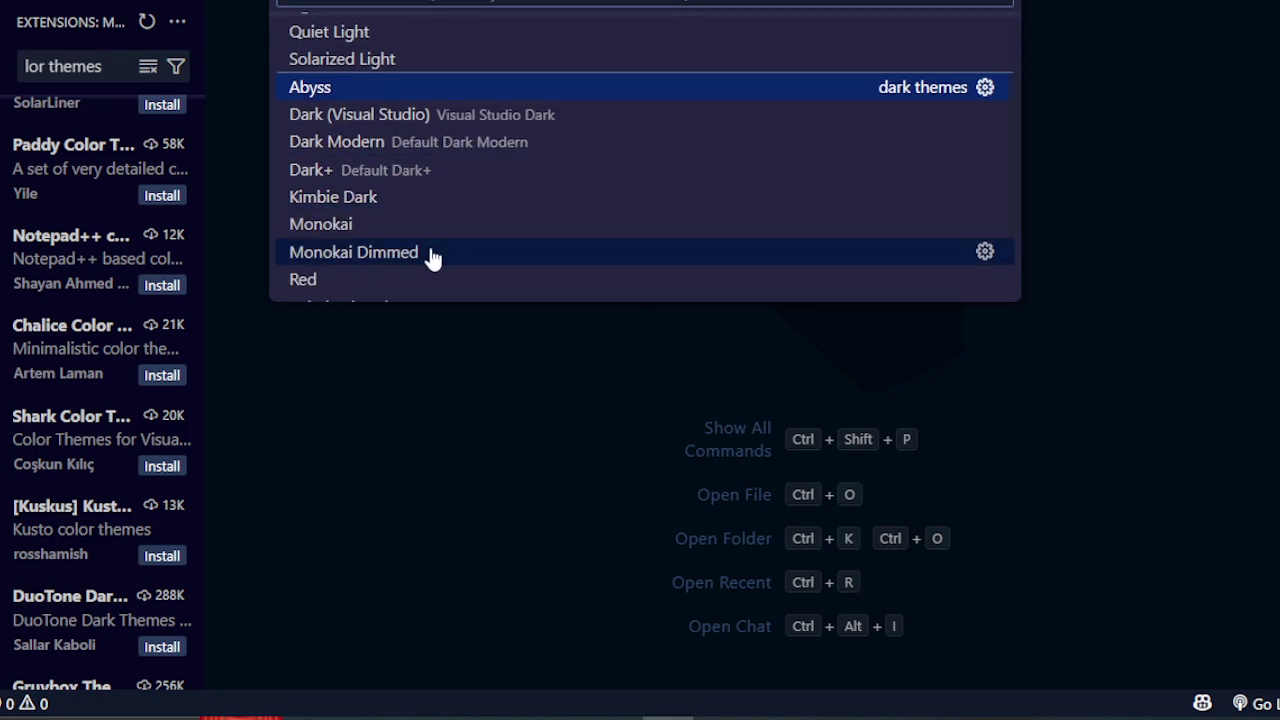
{"action": "left_click", "coordinate": [336, 228]}
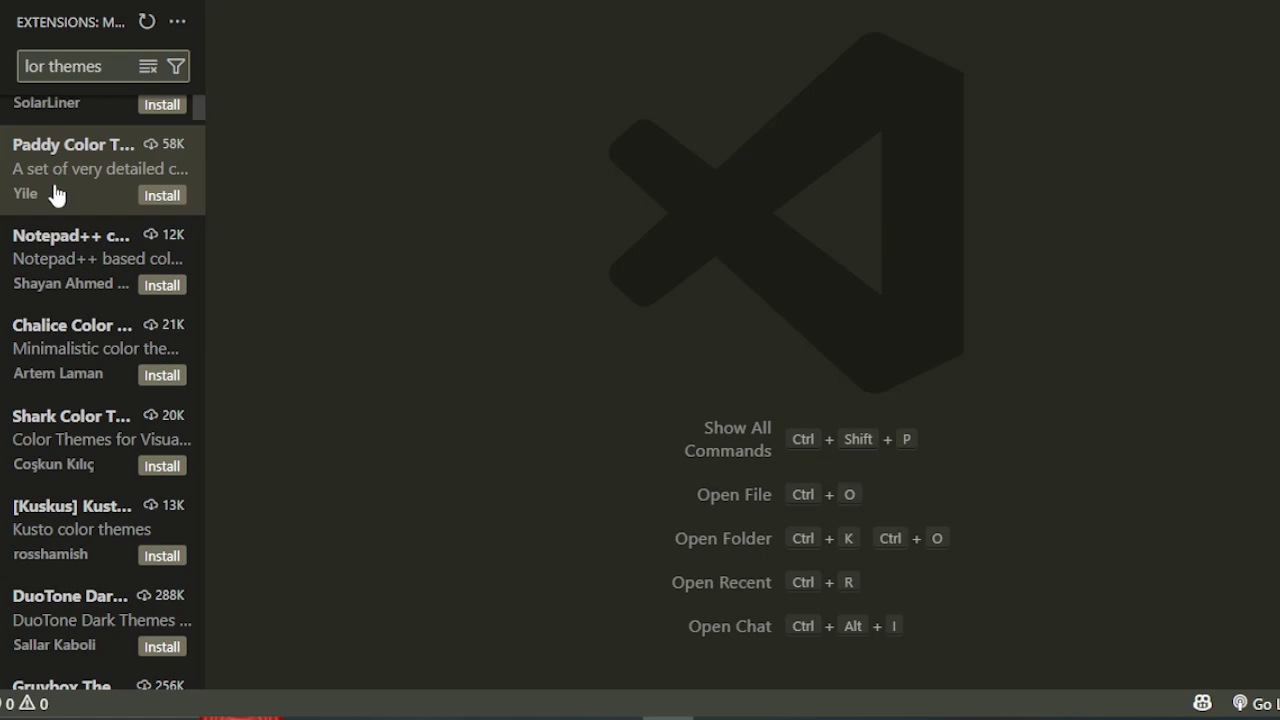
- Open the details of the DuoTone Dark Themes and Gruvbox Themes extensions and look through the Gruvbox preview images
{"action": "scroll", "coordinate": [104, 522], "scroll_direction": "down", "scroll_amount": 1}
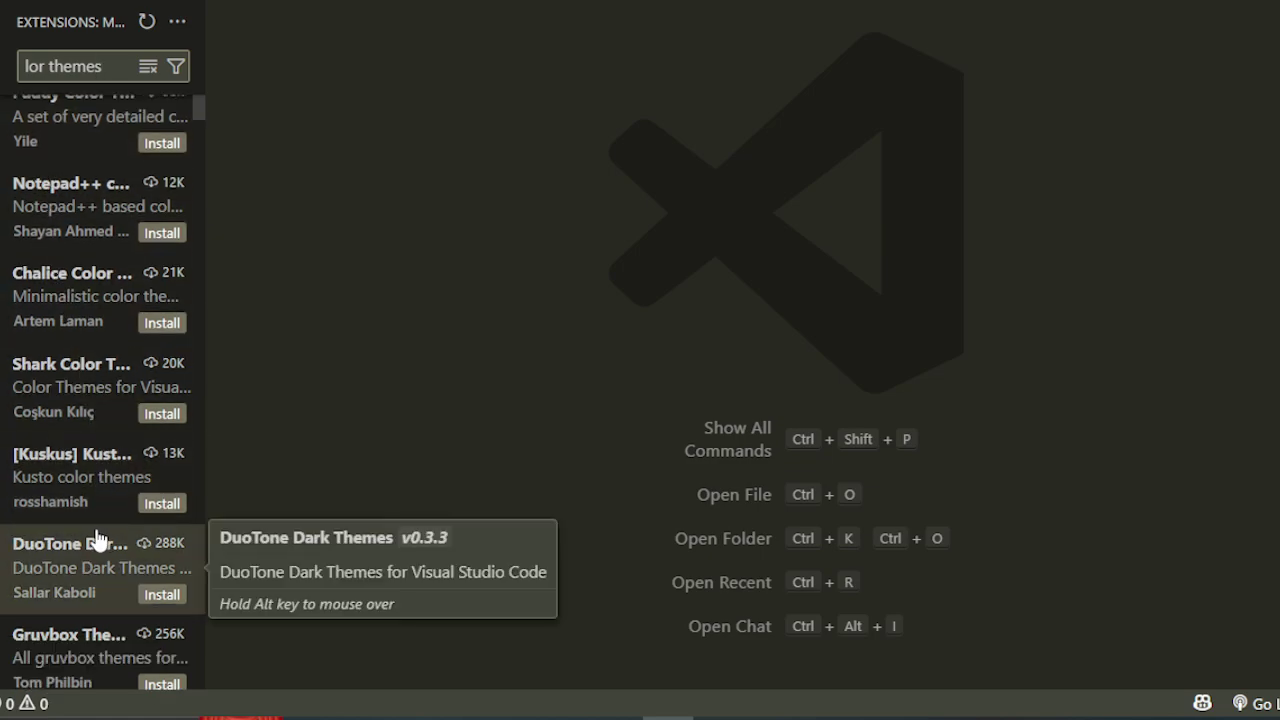
{"action": "left_click", "coordinate": [74, 566]}
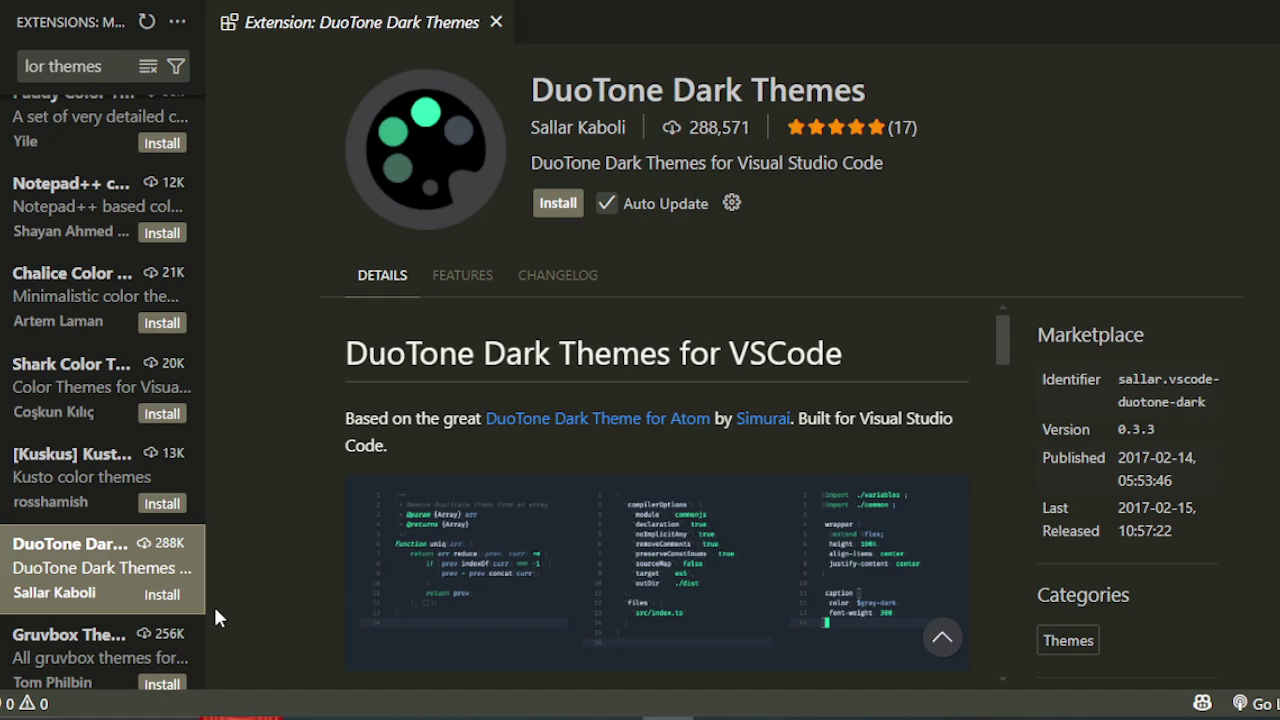
{"action": "left_click", "coordinate": [75, 636]}
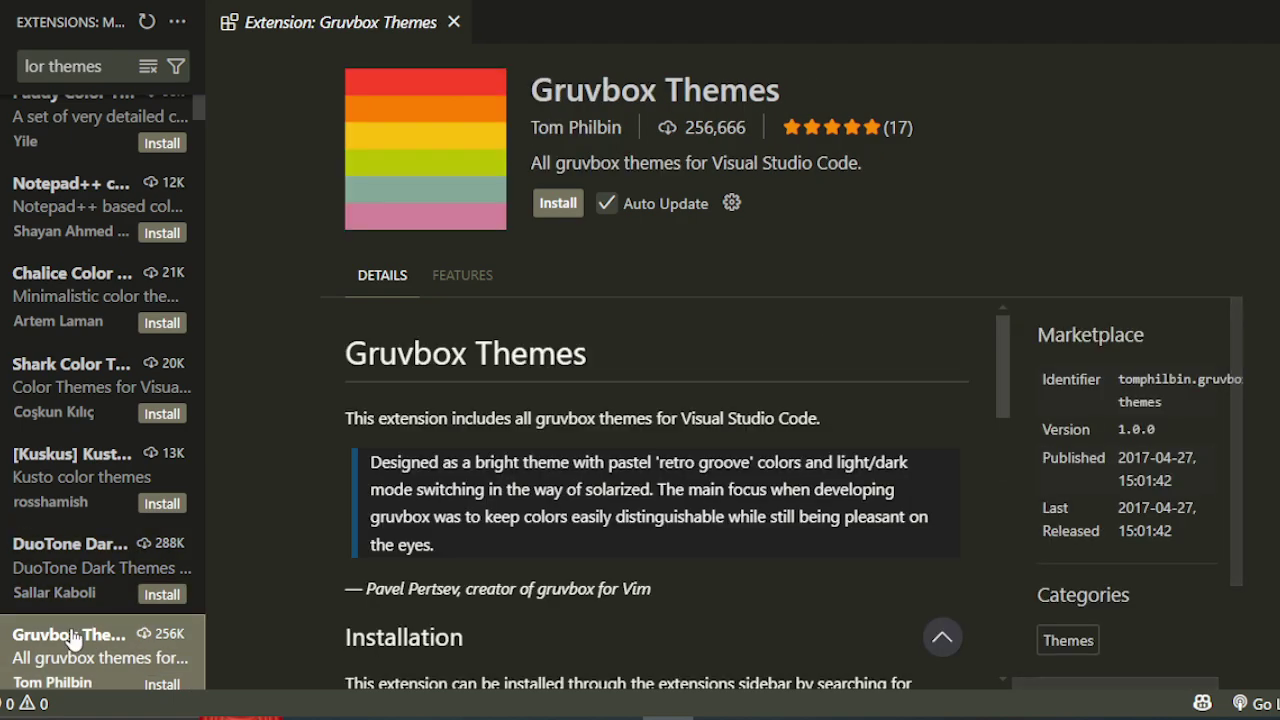
{"action": "scroll", "coordinate": [690, 455], "scroll_direction": "down", "scroll_amount": 10}
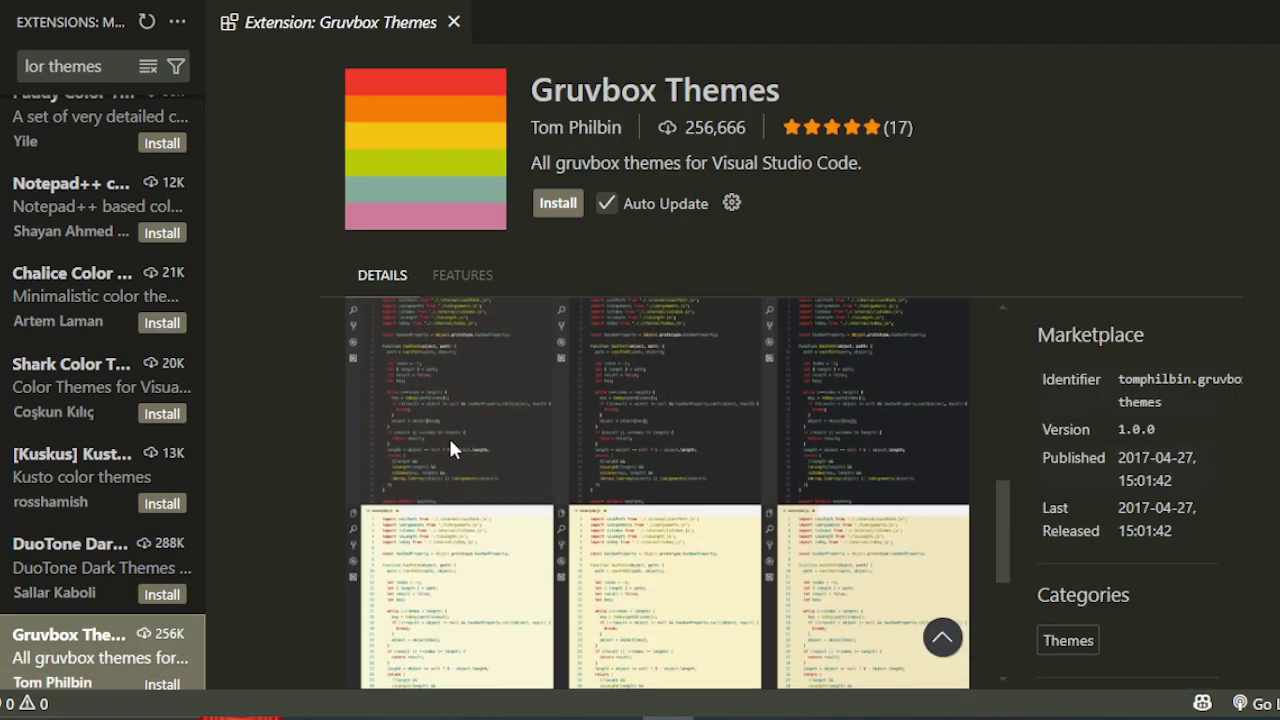